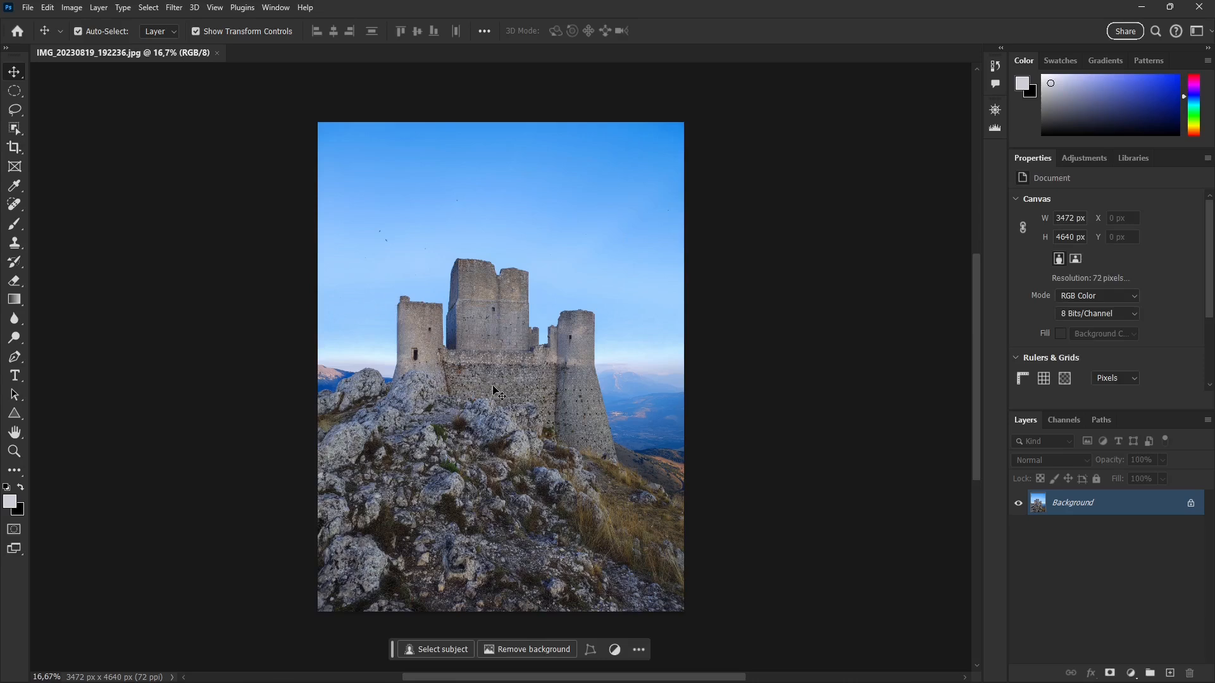
# - Select the whole castle in the photo with the Object Selection Tool
pyautogui.rightClick(20, 133)
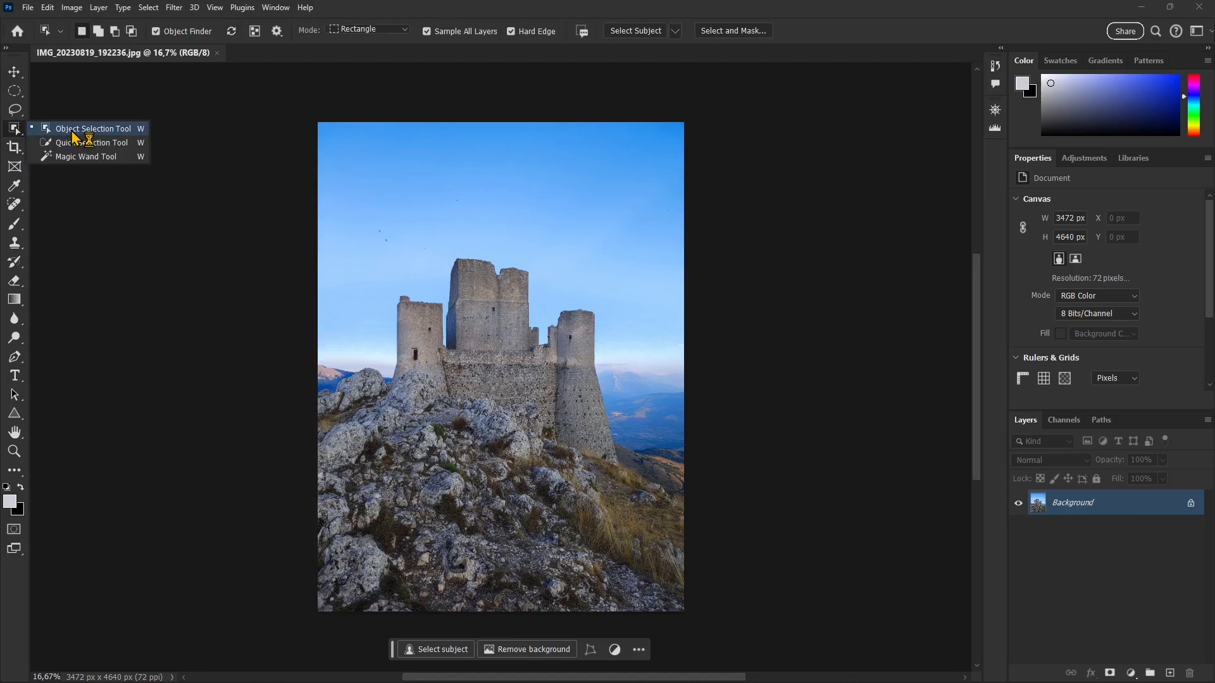
pyautogui.click(74, 130)
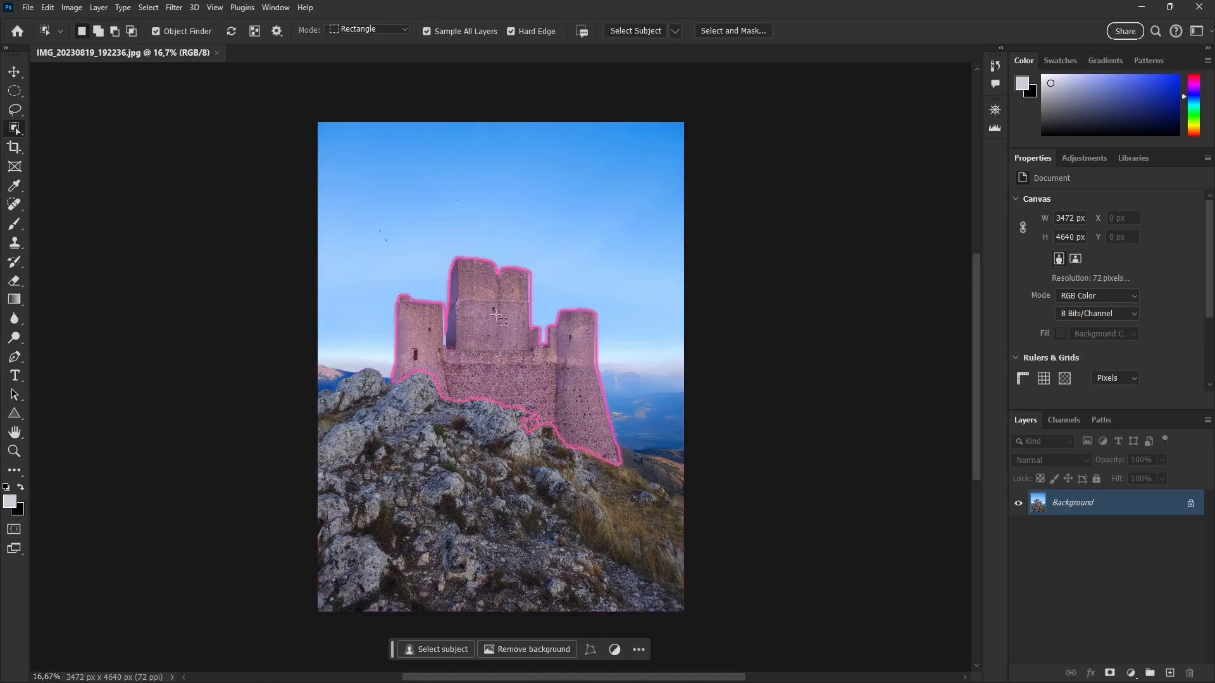
pyautogui.click(496, 316)
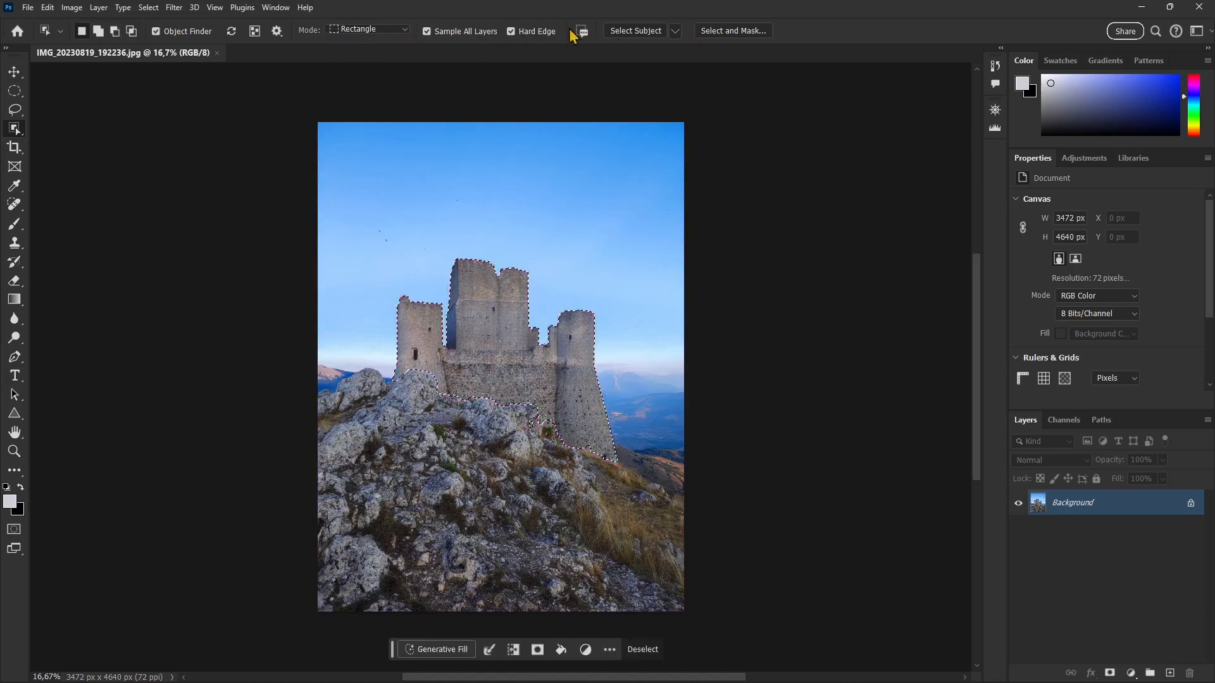
# - Review the selection mode options and the Select Subject processing options, and clear the castle selection
pyautogui.click(404, 30)
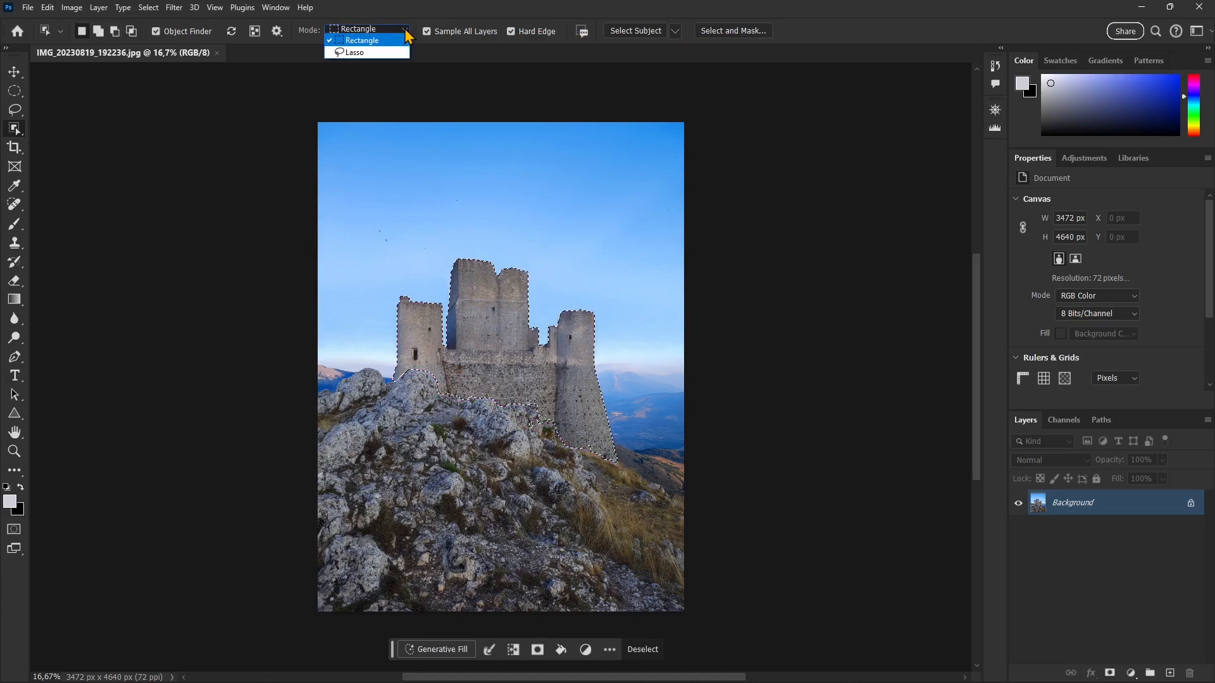
pyautogui.click(406, 30)
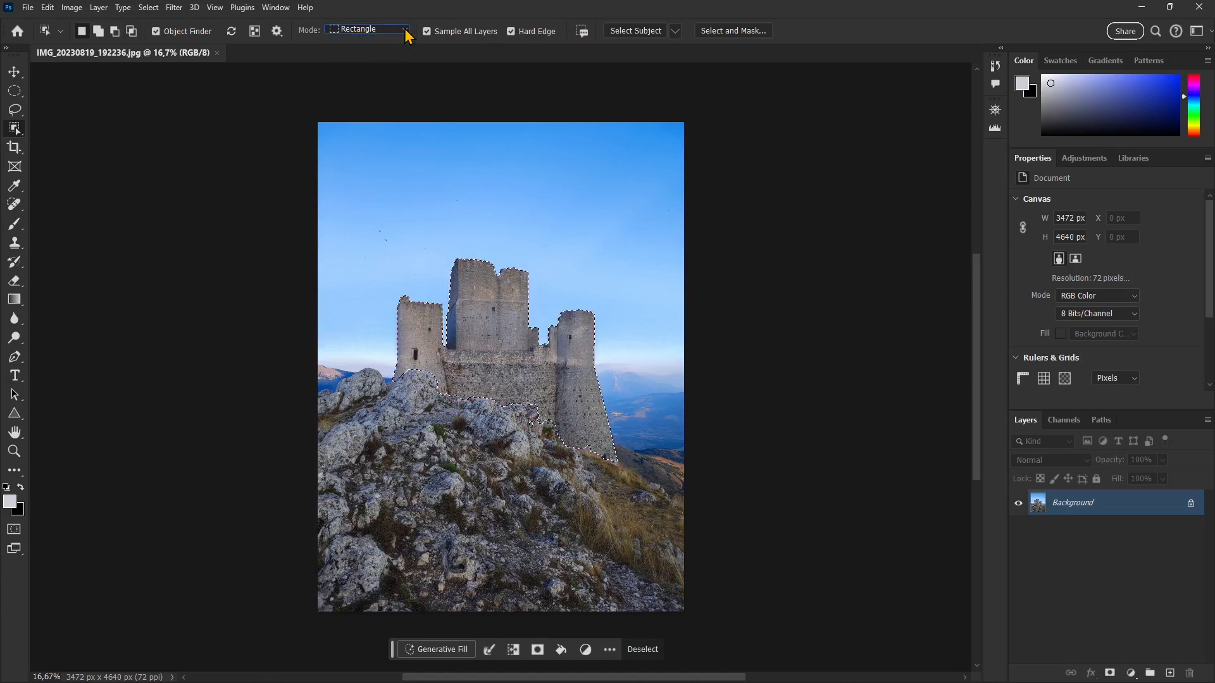
pyautogui.click(675, 32)
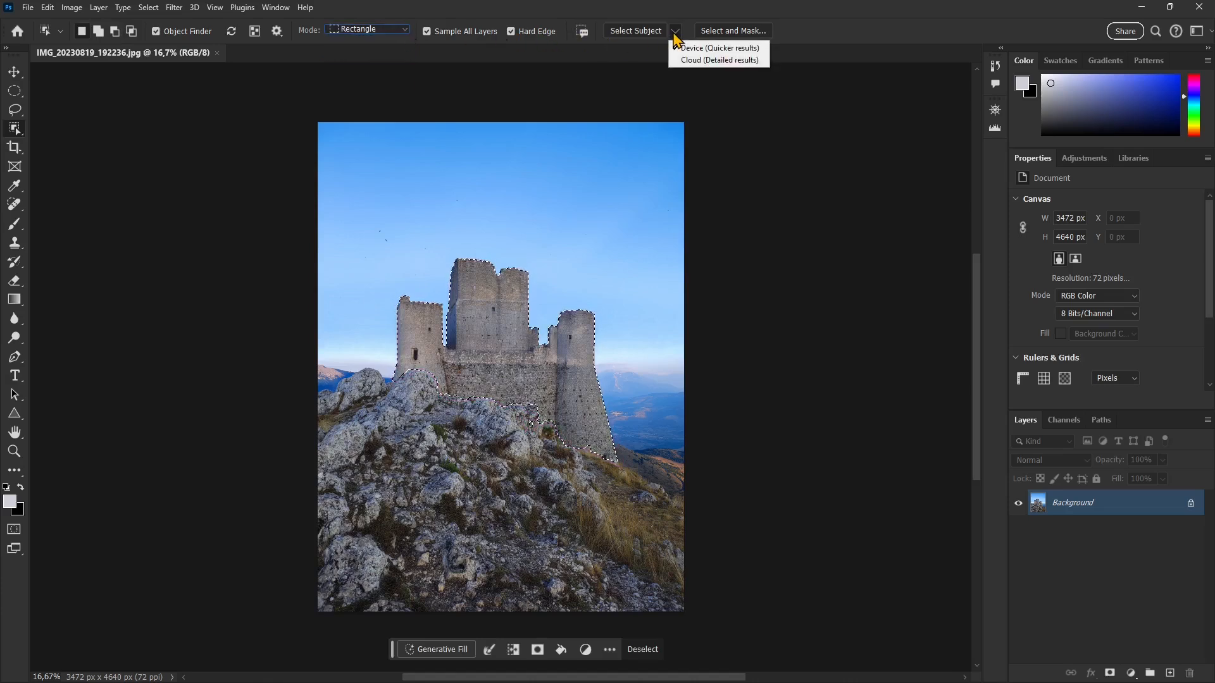
pyautogui.click(710, 61)
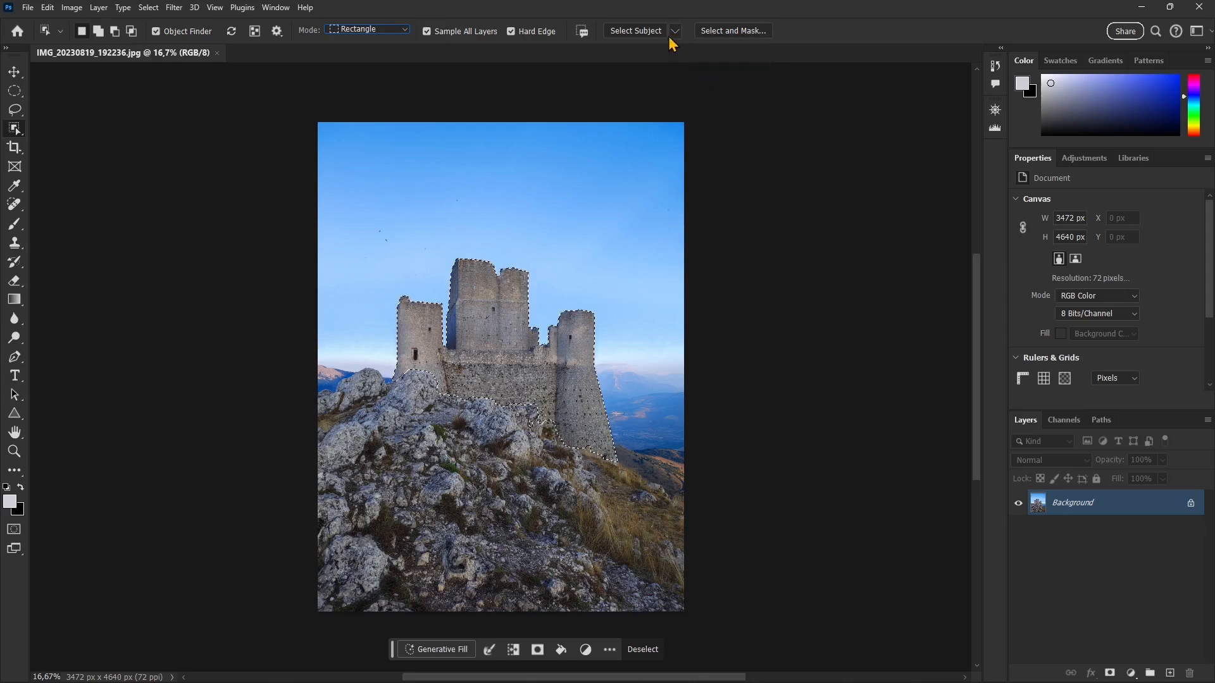
pyautogui.hotkey('ctrl', 'd')
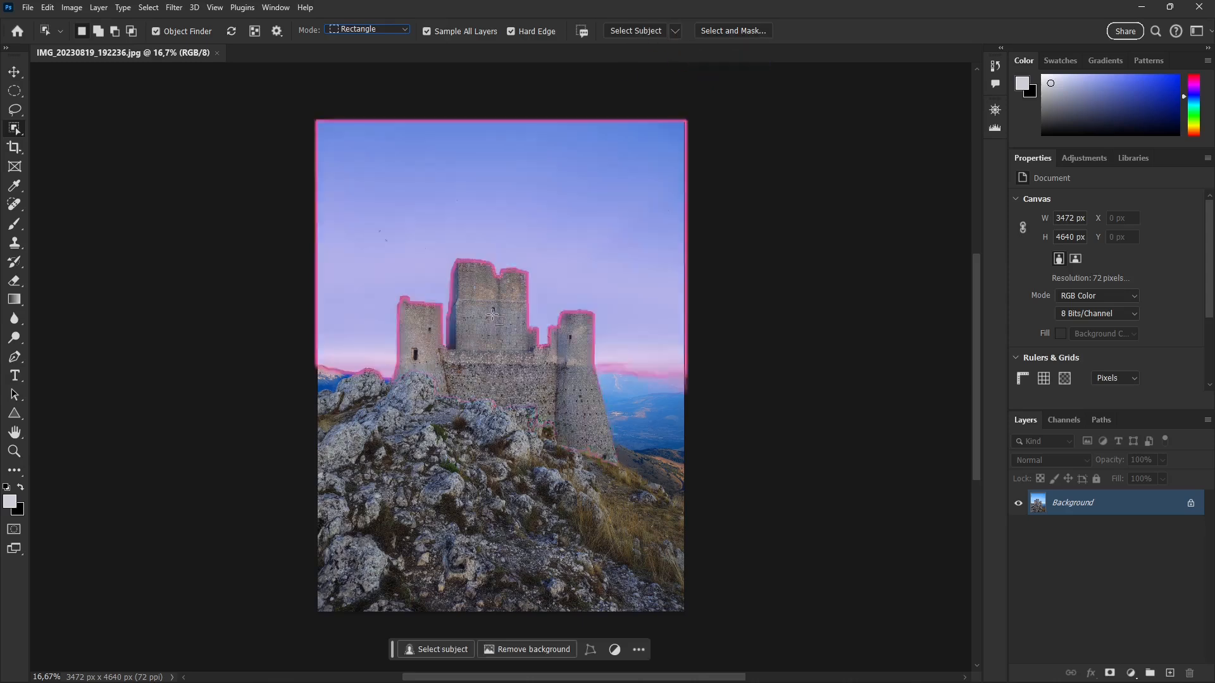
# - Select the castle again and turn the selection into a layer mask that hides its surroundings
pyautogui.click(497, 344)
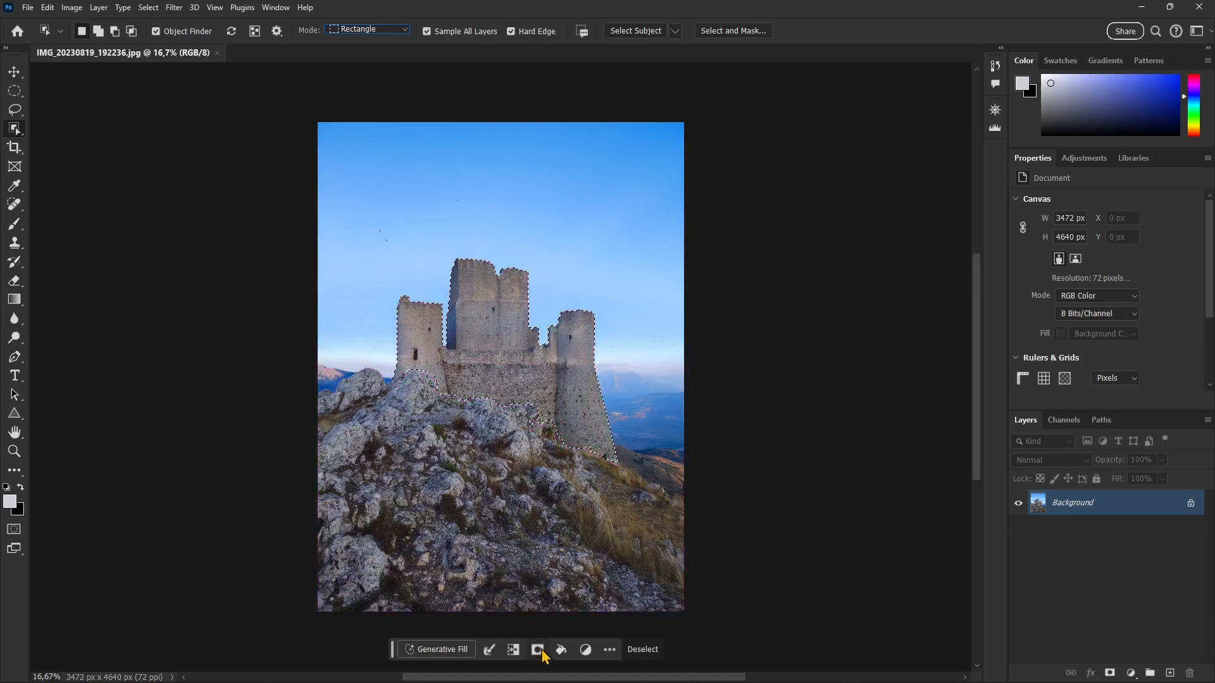
pyautogui.moveTo(393, 651); pyautogui.dragTo(658, 334)
pyautogui.click(803, 333)
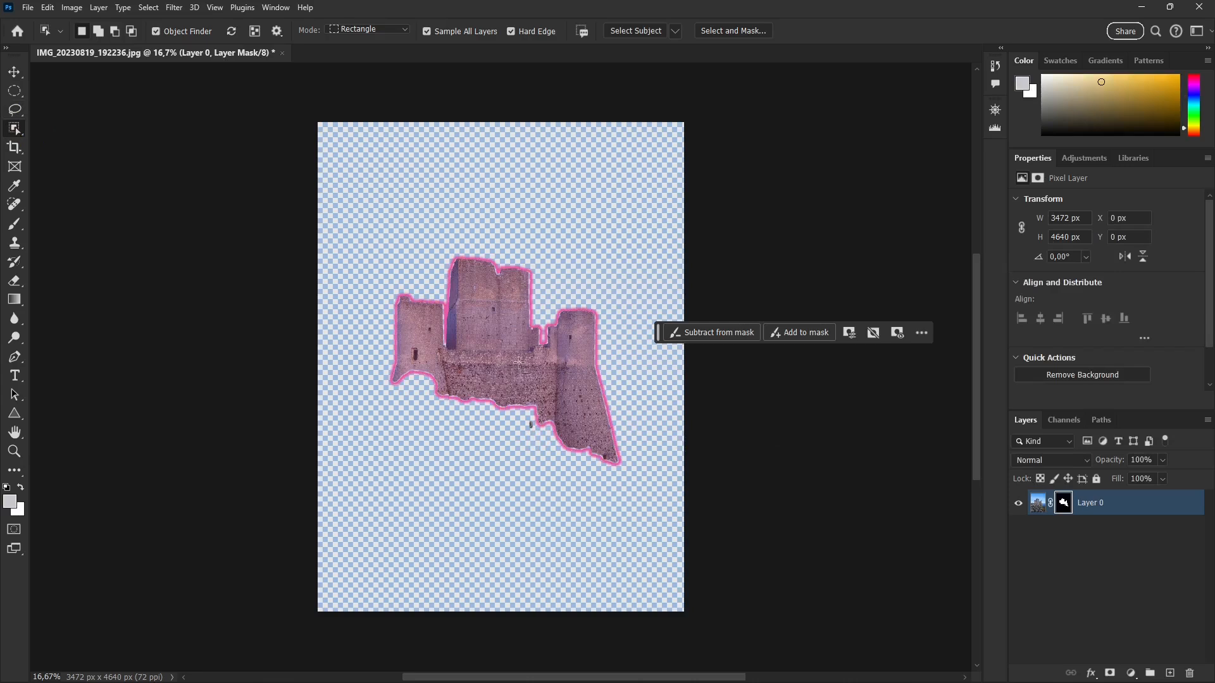
# - Select the image of the masked castle layer and copy the layer
pyautogui.click(1124, 510)
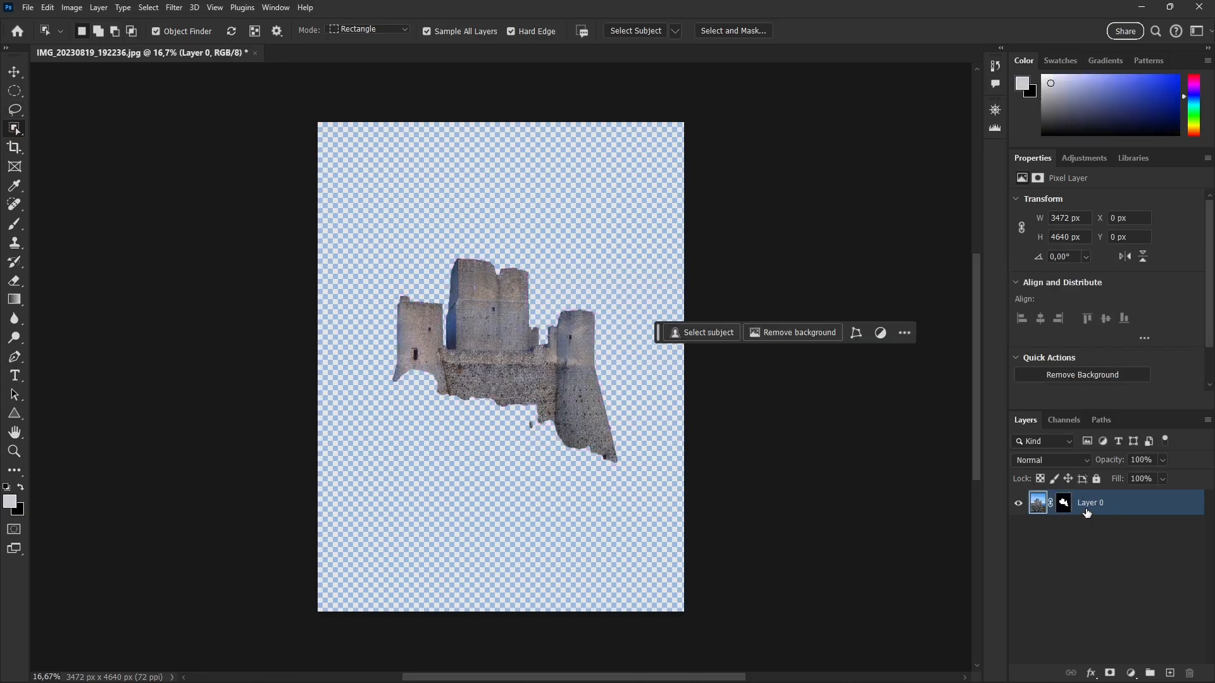
pyautogui.click(1115, 527)
pyautogui.click(1093, 502)
pyautogui.click(1065, 512)
pyautogui.click(1093, 508)
# - Open the mountain landscape photo IMG_20230801_184220 from the Photos folder
pyautogui.click(28, 7)
pyautogui.click(38, 34)
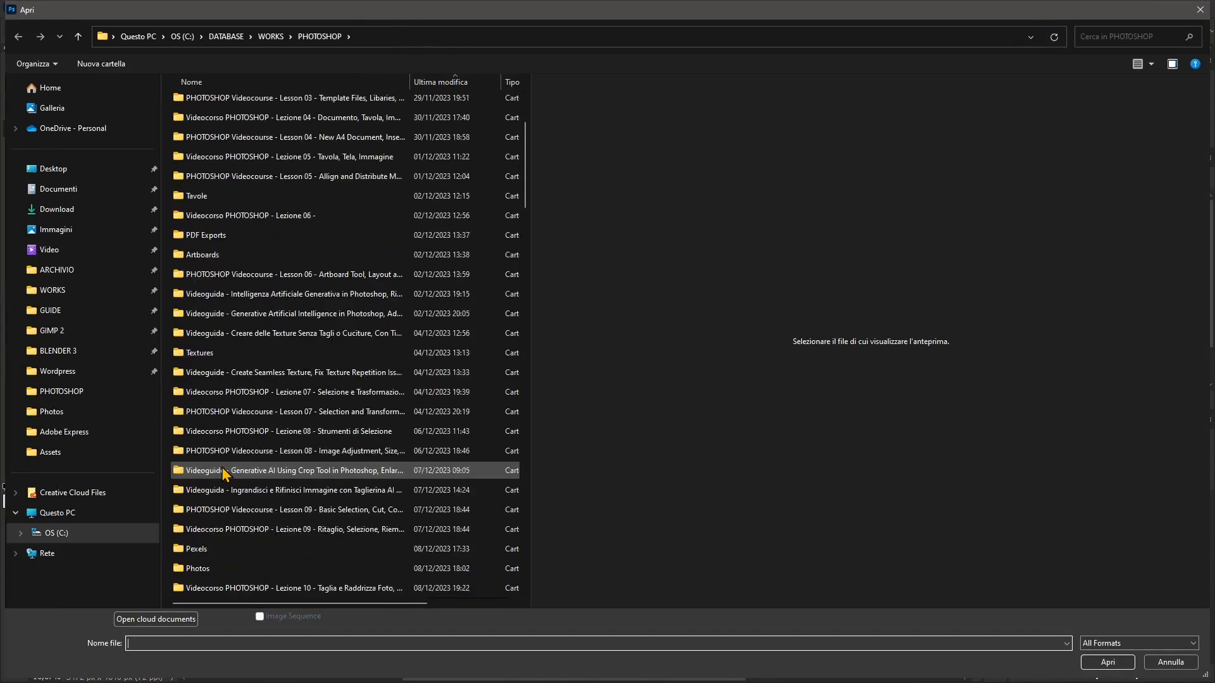
pyautogui.scroll(-4, 222, 473)
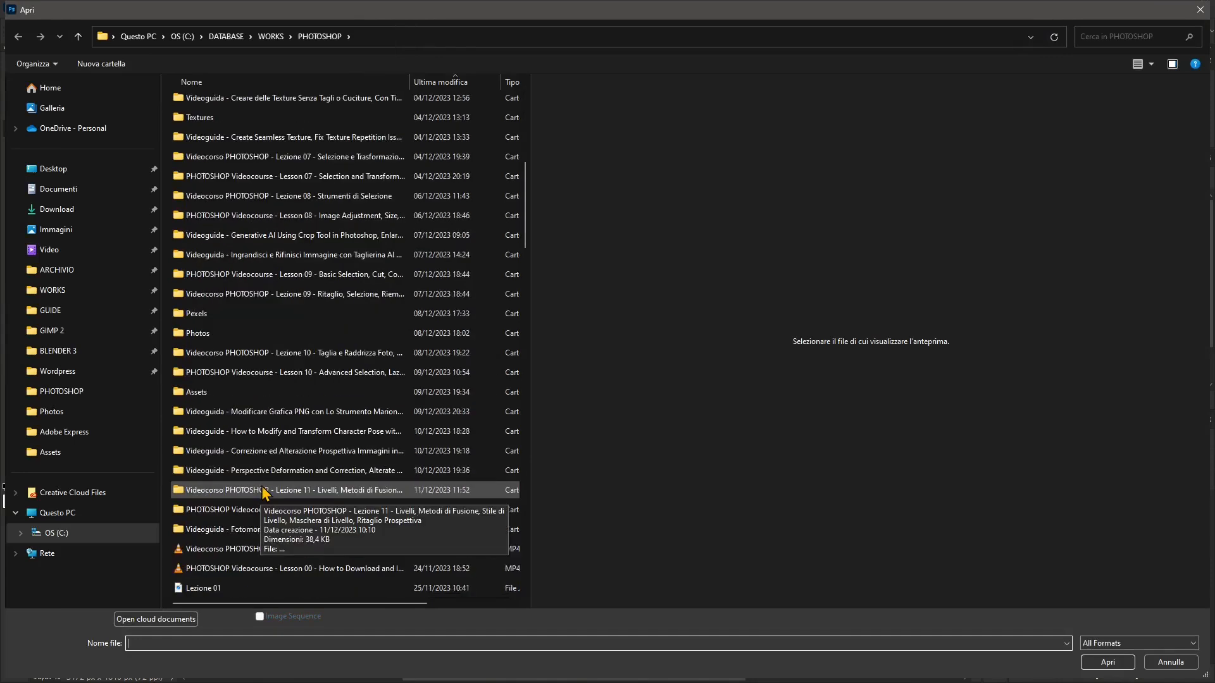
pyautogui.scroll(5, 264, 494)
pyautogui.scroll(3, 215, 468)
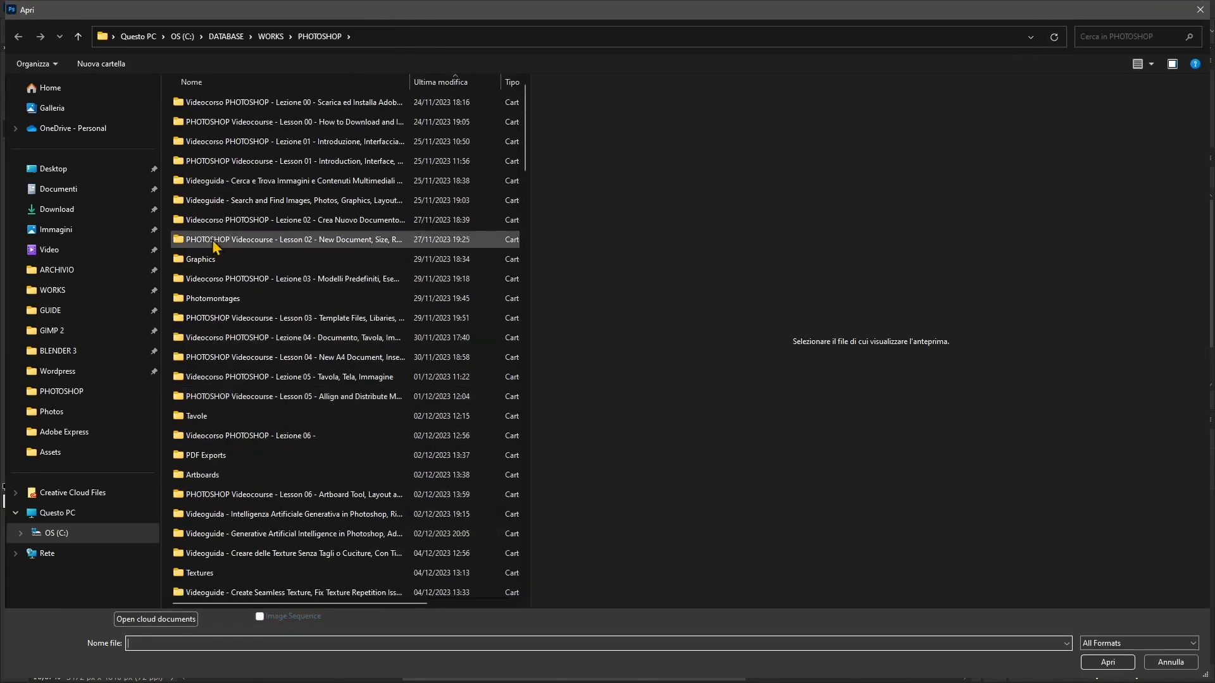
pyautogui.scroll(-6, 221, 432)
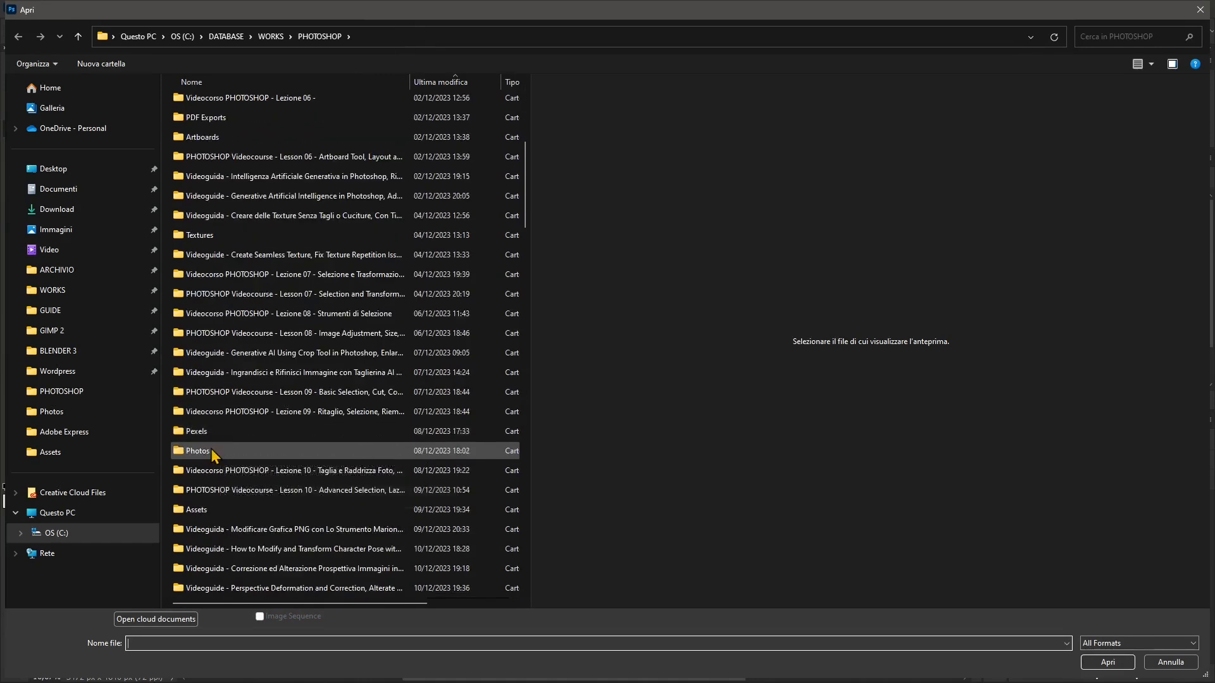
pyautogui.doubleClick(214, 452)
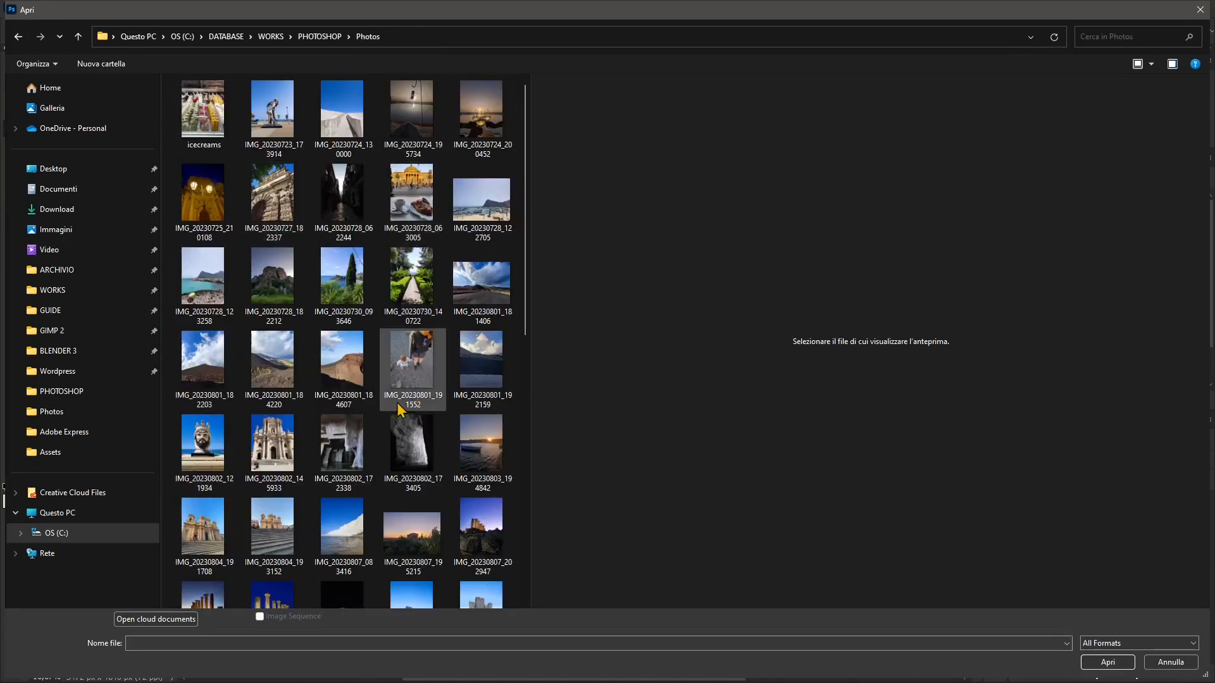
pyautogui.click(288, 380)
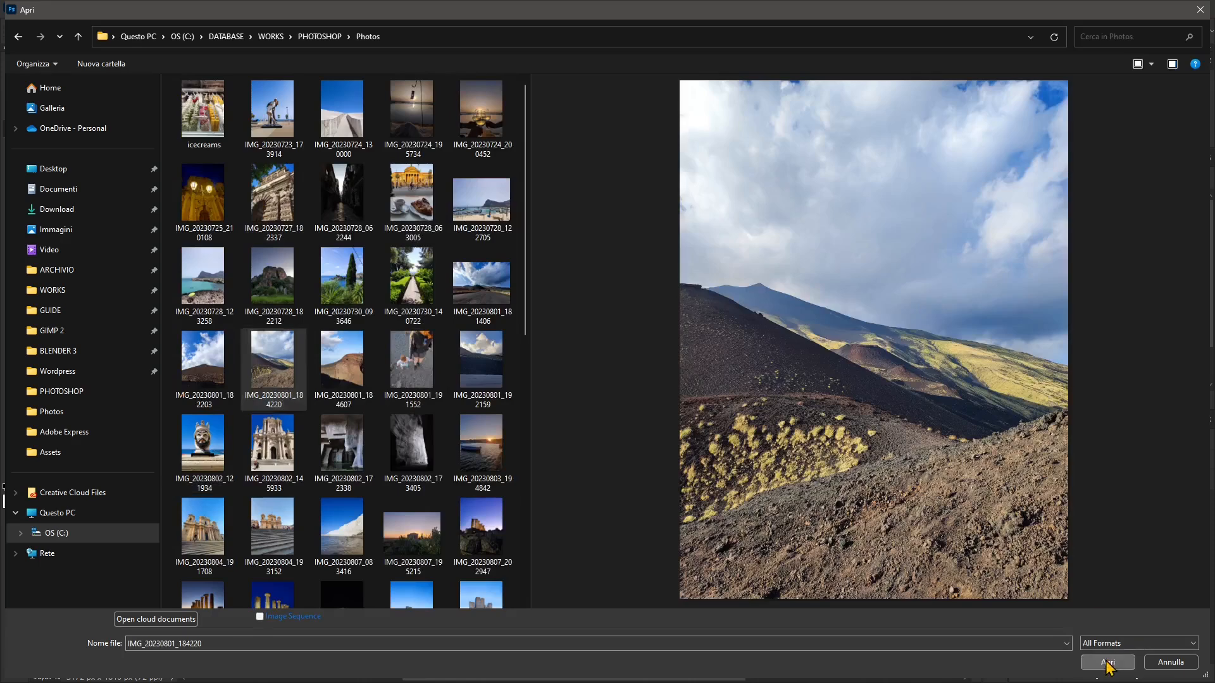
pyautogui.click(1107, 662)
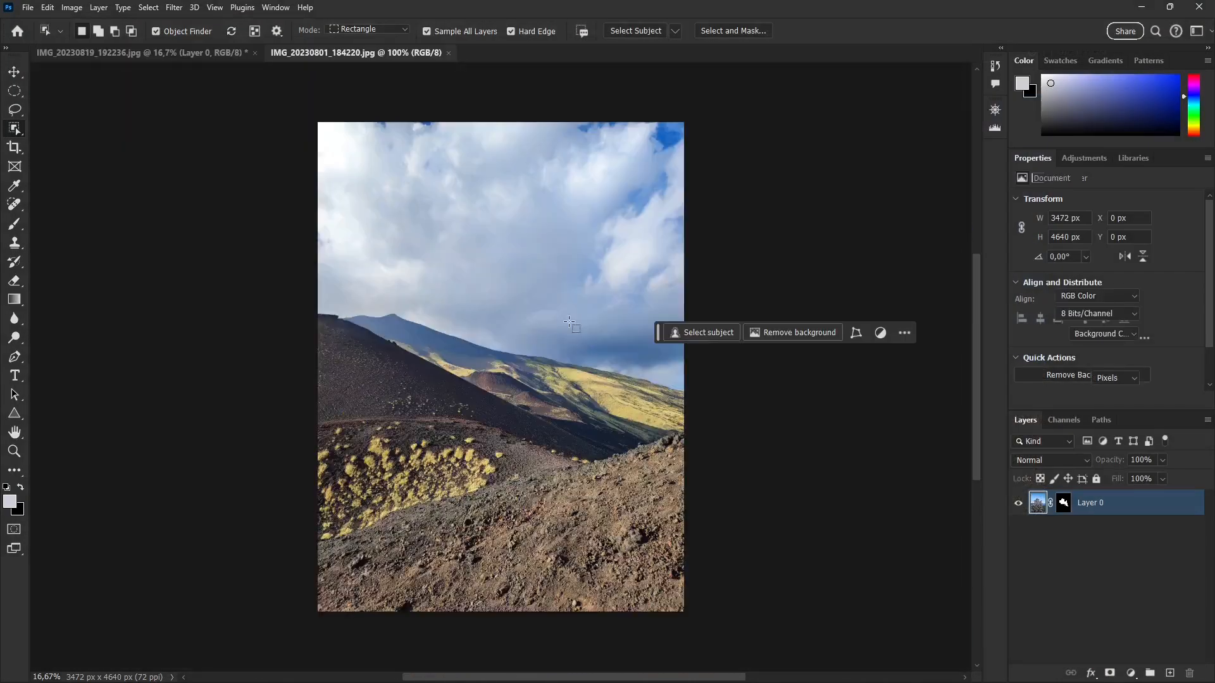
# - Paste the masked castle layer into the landscape and move it onto the hillside at about X 542 px, Y 504 px
pyautogui.hotkey('ctrl', 'v')
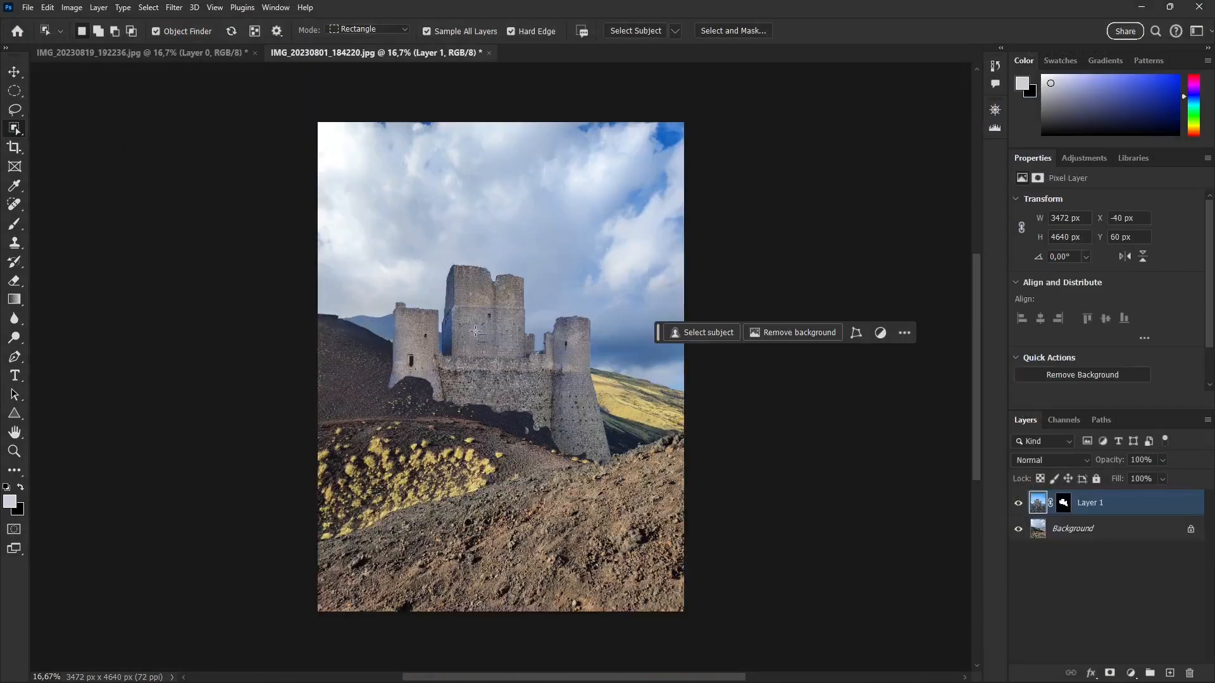
pyautogui.click(14, 72)
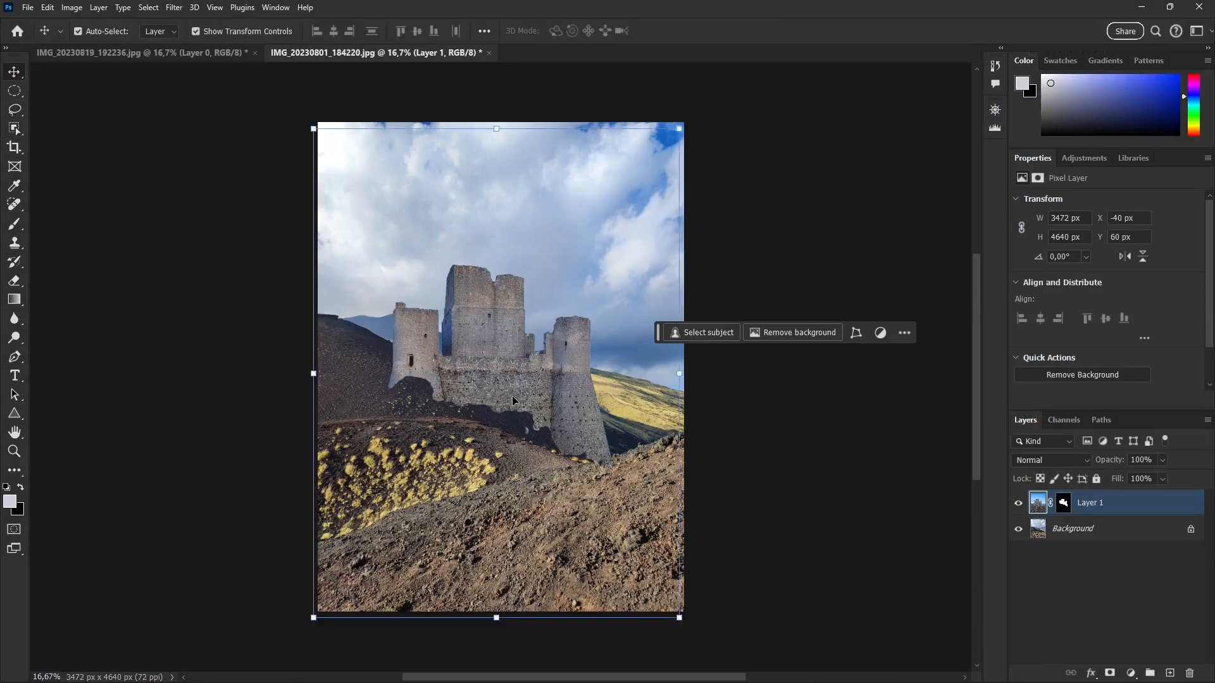
pyautogui.click(696, 421)
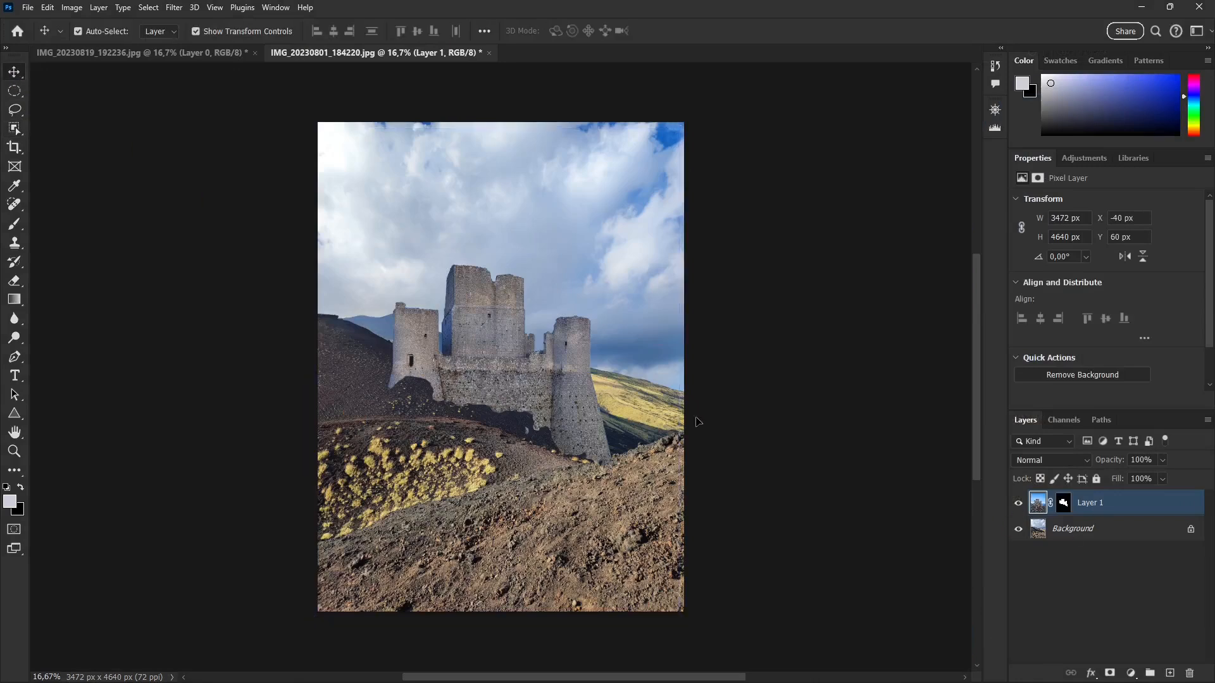
pyautogui.click(1087, 530)
pyautogui.click(496, 376)
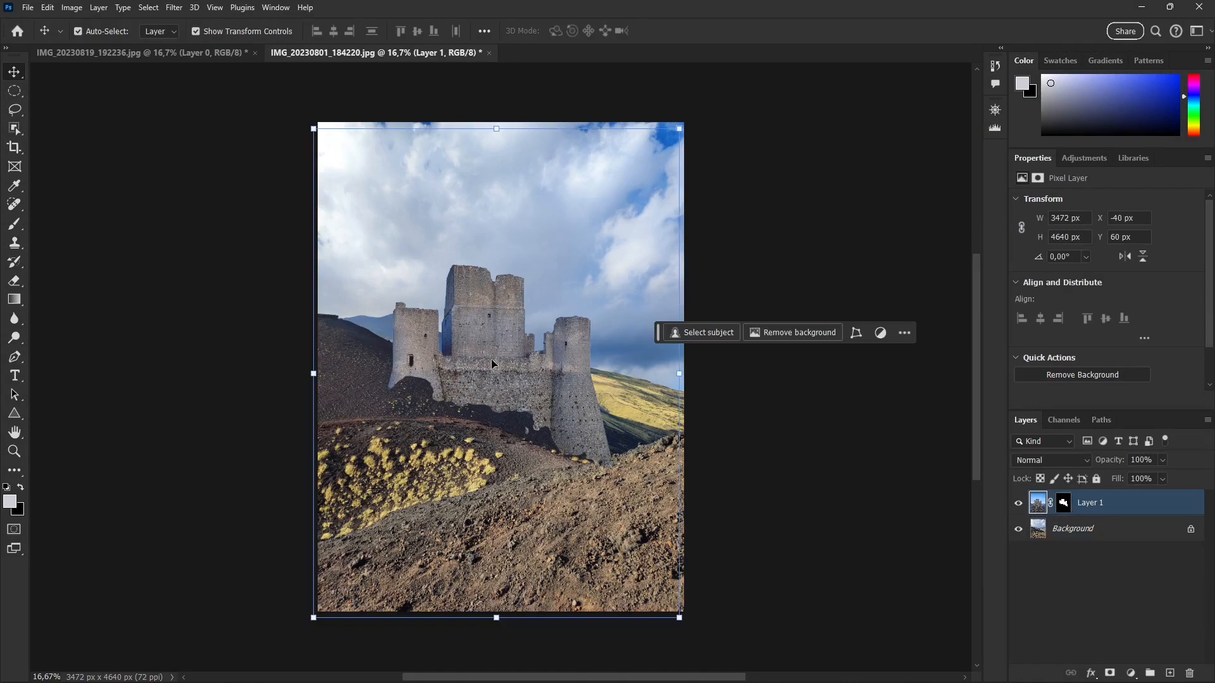
pyautogui.moveTo(504, 347); pyautogui.dragTo(552, 392)
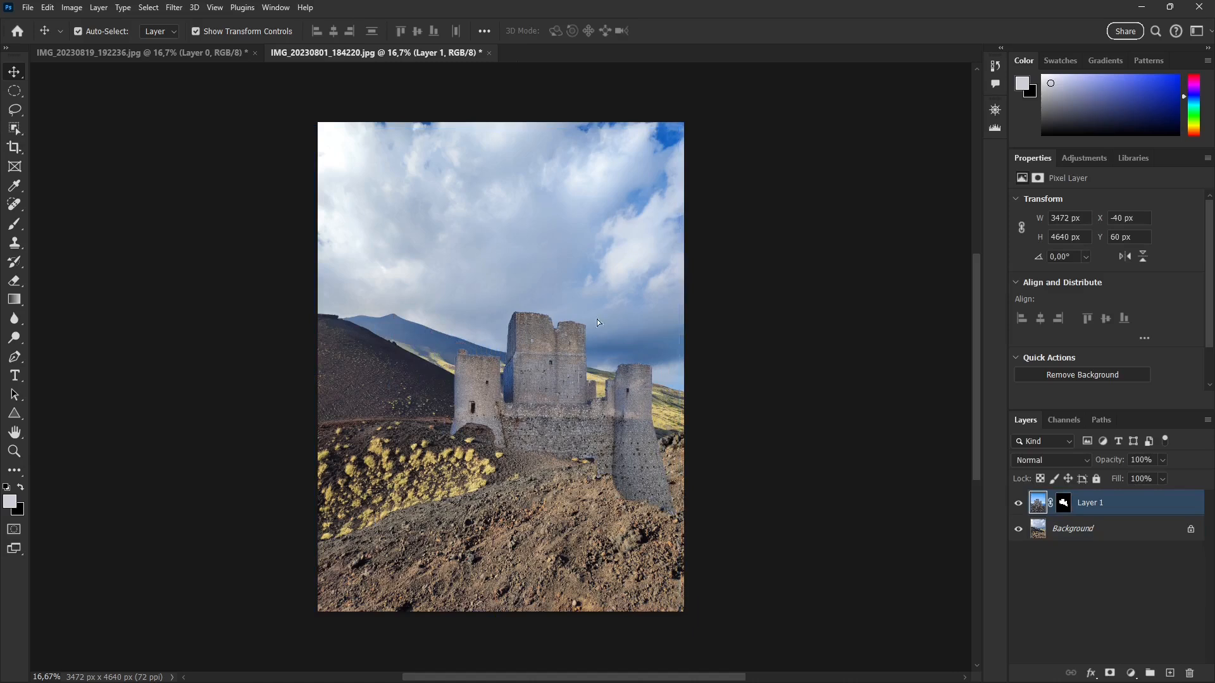
# - Activate the Eraser Tool, adjust its brush size and return to the castle photo IMG_20230819_192236
pyautogui.click(15, 280)
pyautogui.click(64, 277)
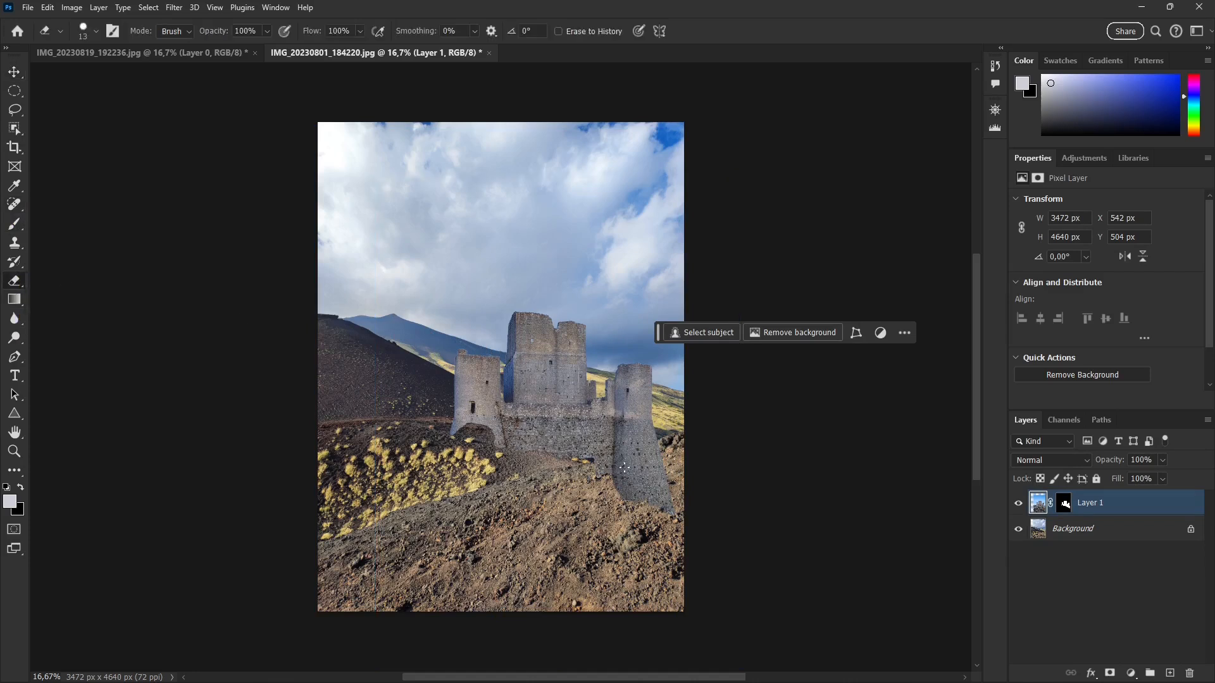
pyautogui.click(98, 33)
pyautogui.moveTo(81, 71); pyautogui.dragTo(102, 75)
pyautogui.click(270, 443)
pyautogui.click(135, 54)
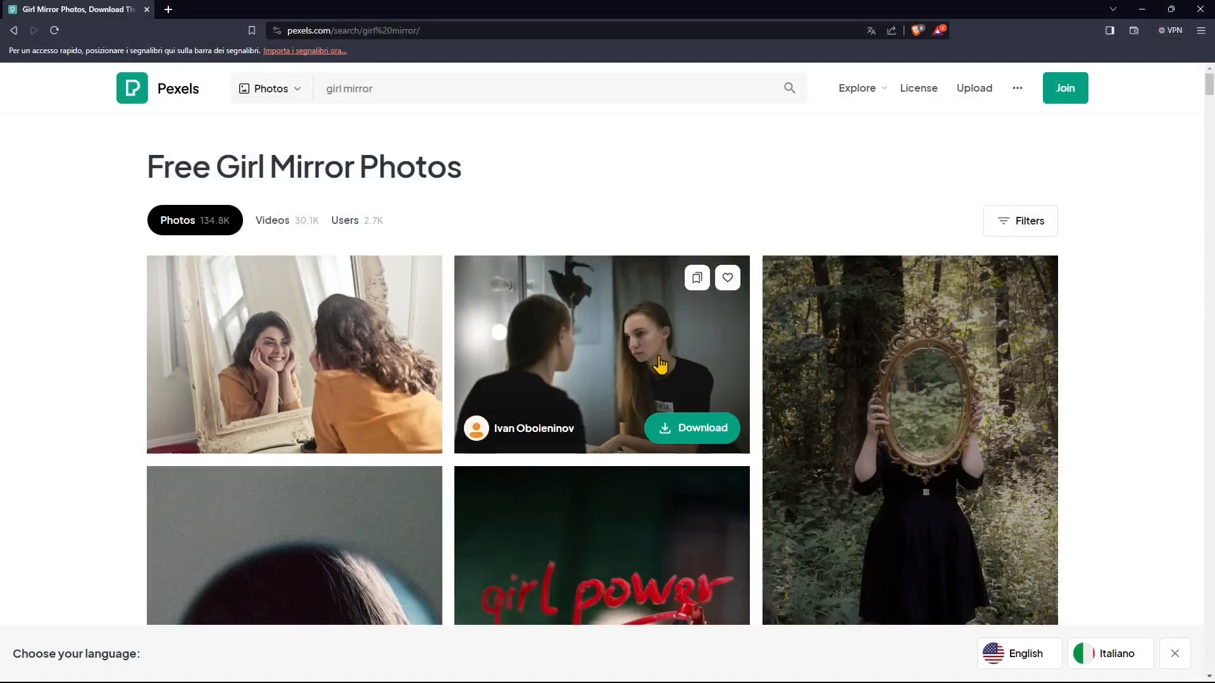
# - Browse the girl mirror photos on Pexels in the browser for a picture with a mirror reflection
pyautogui.scroll(-8, 870, 335)
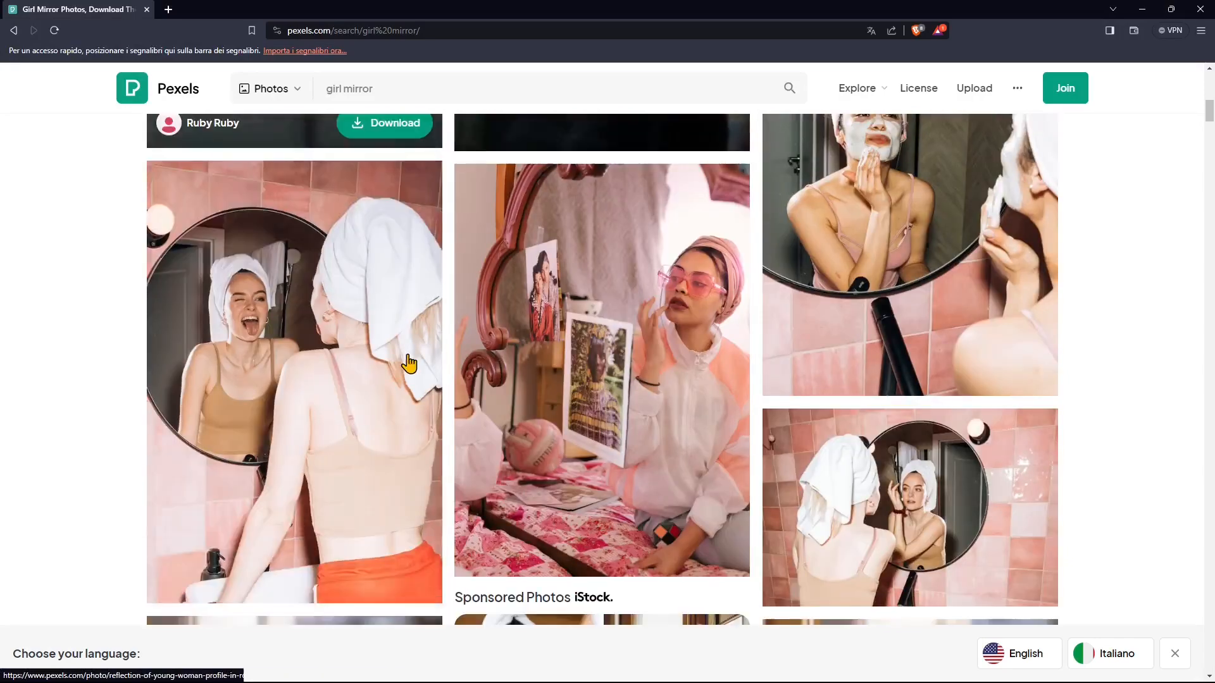
pyautogui.scroll(5, 871, 335)
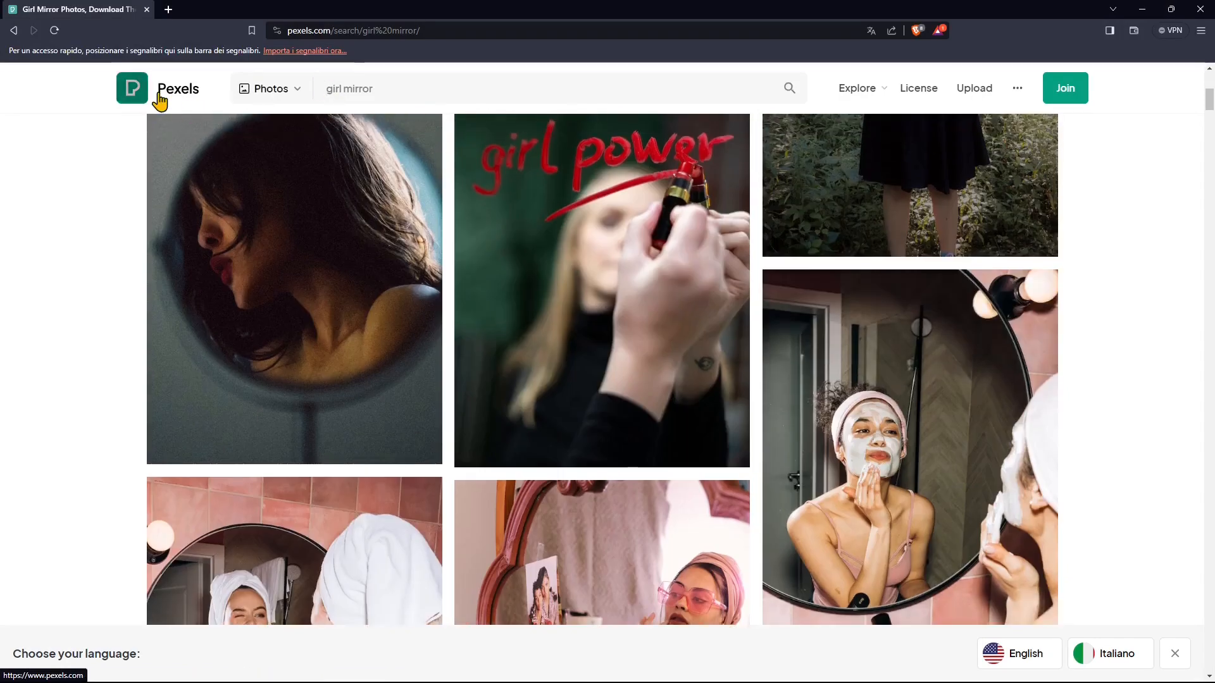
pyautogui.scroll(5, 351, 171)
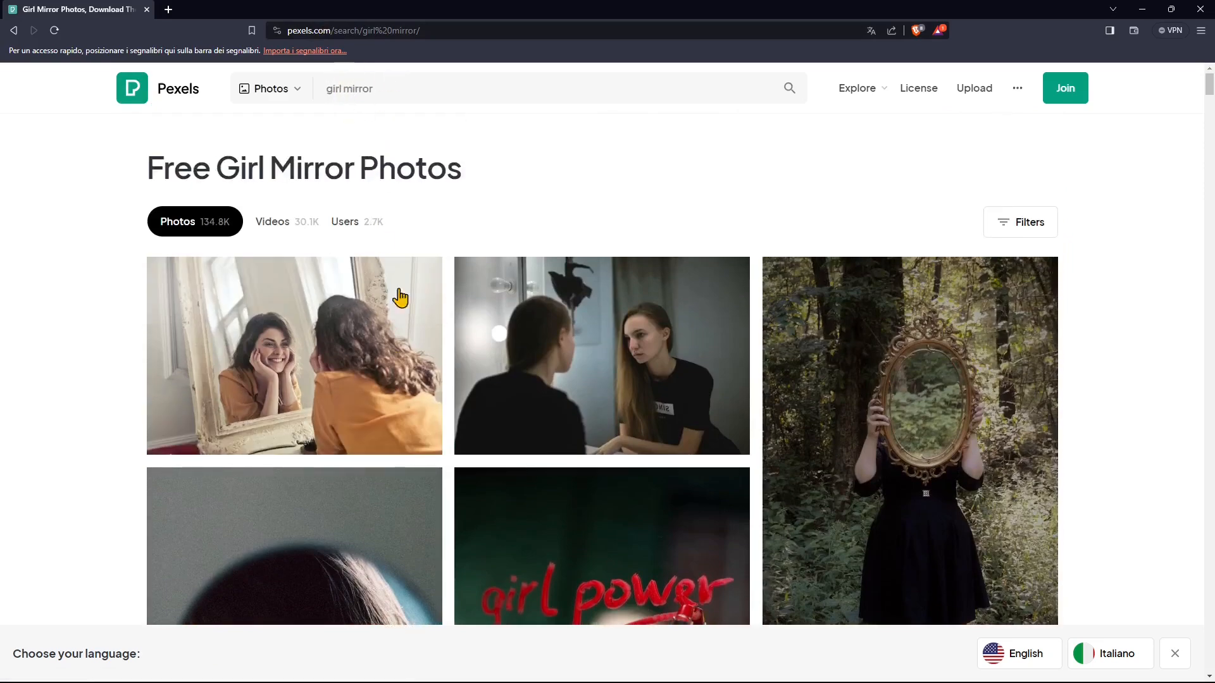
pyautogui.scroll(-4, 466, 342)
pyautogui.scroll(-7, 606, 392)
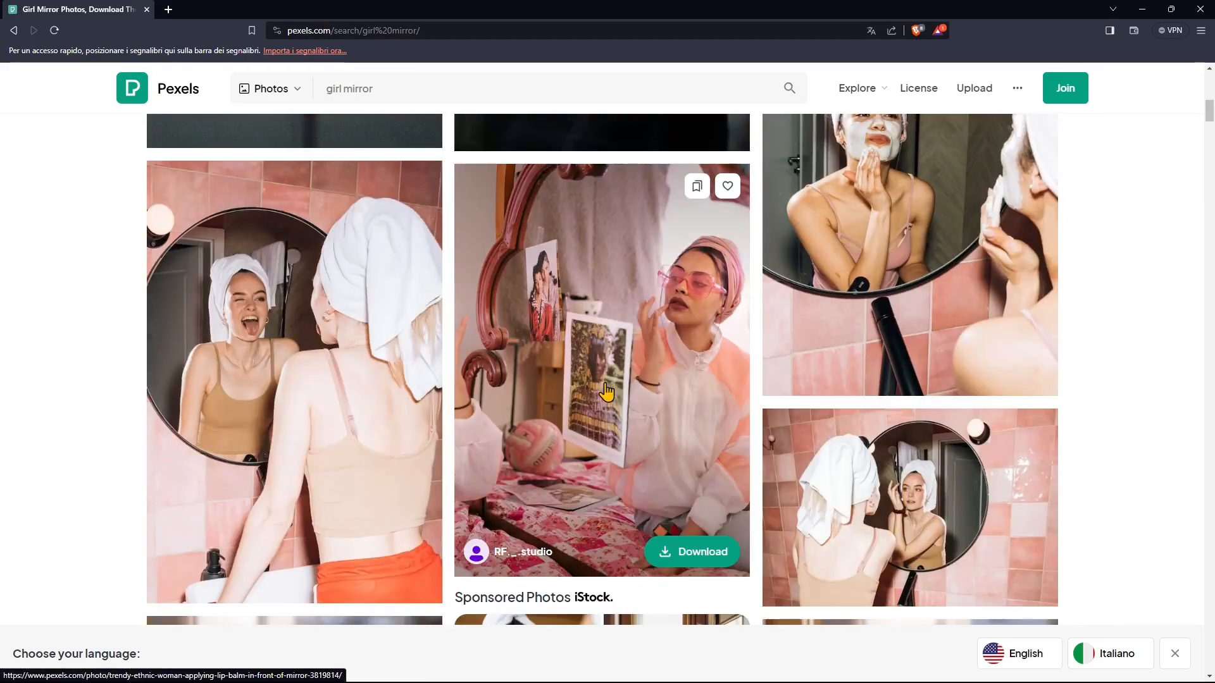
pyautogui.scroll(-8, 607, 387)
pyautogui.scroll(-8, 622, 377)
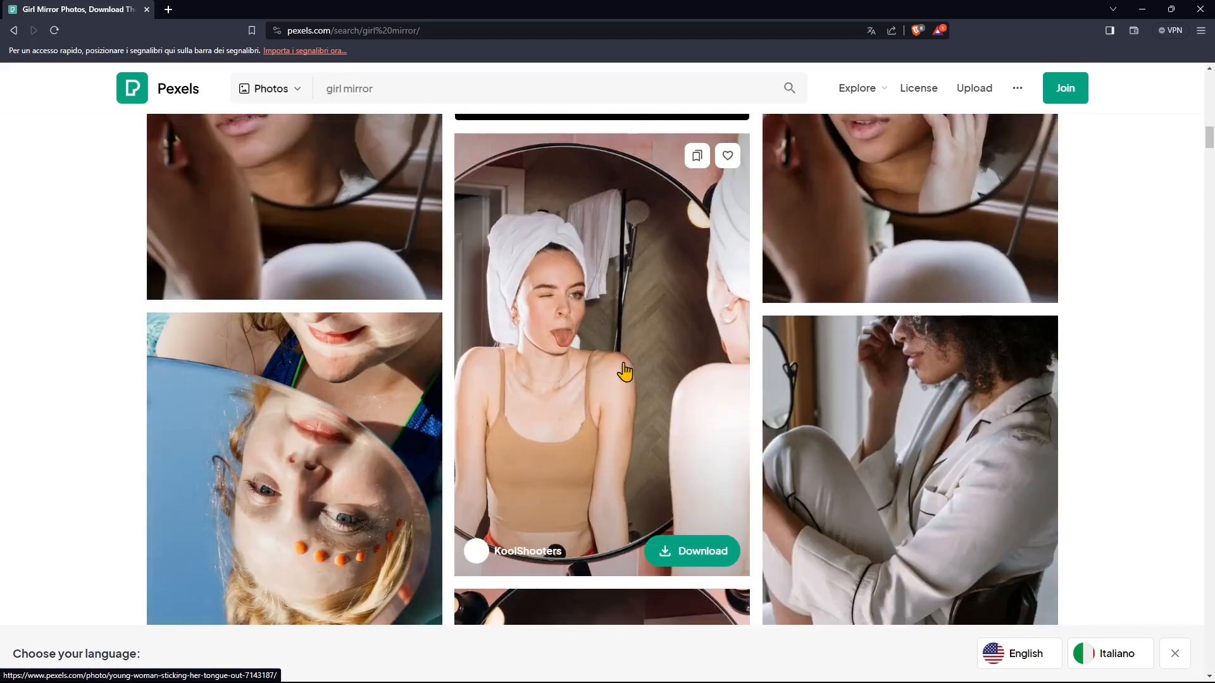
pyautogui.scroll(-3, 636, 318)
pyautogui.scroll(-5, 639, 317)
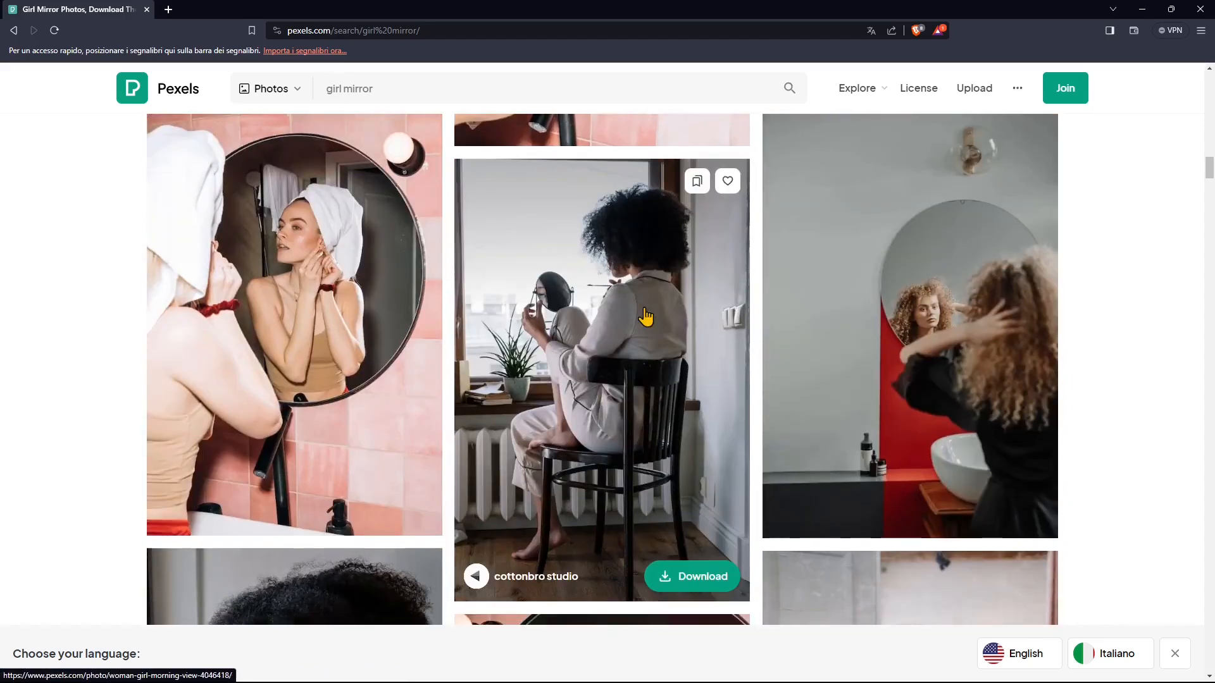
pyautogui.scroll(-6, 651, 315)
pyautogui.scroll(10, 656, 315)
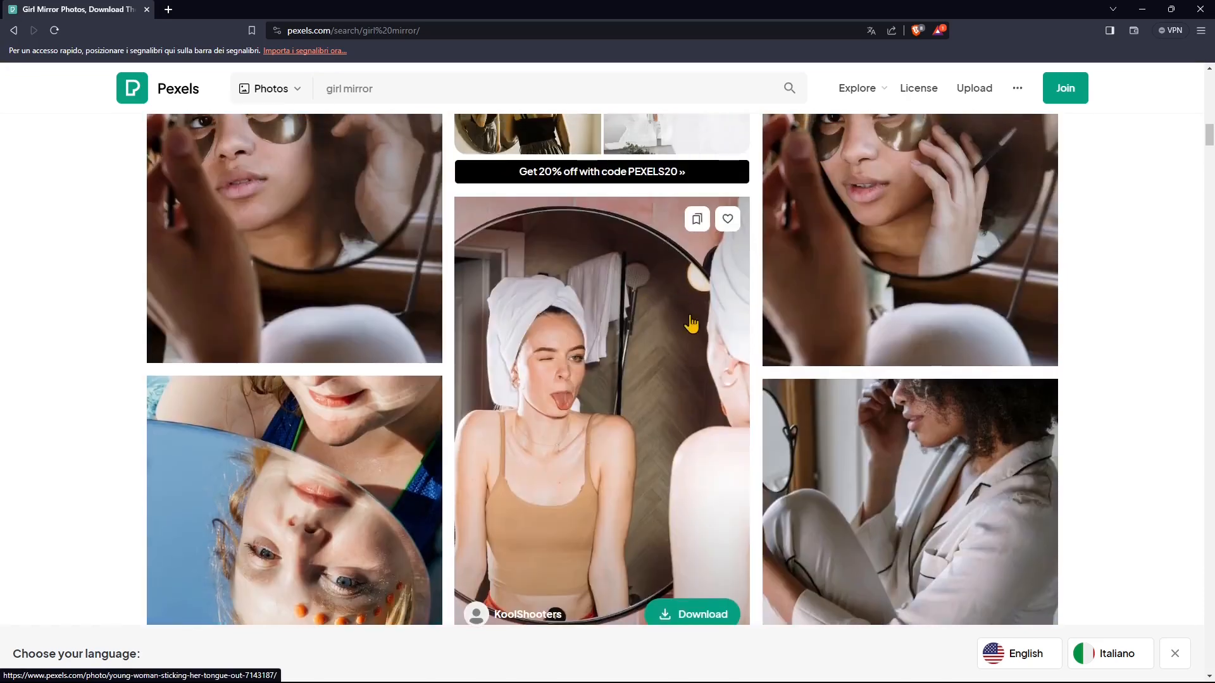
# - Open the photo of the winking woman in a towel at the mirror, check its download sizes and close it
pyautogui.click(630, 343)
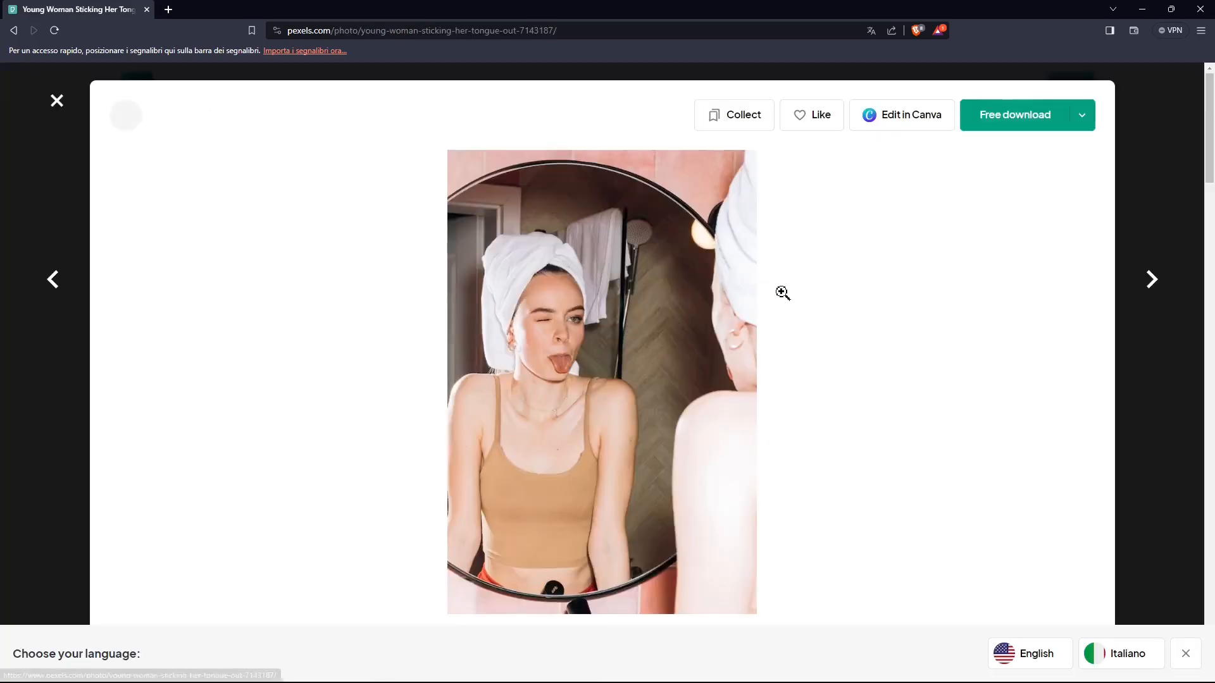
pyautogui.click(1082, 115)
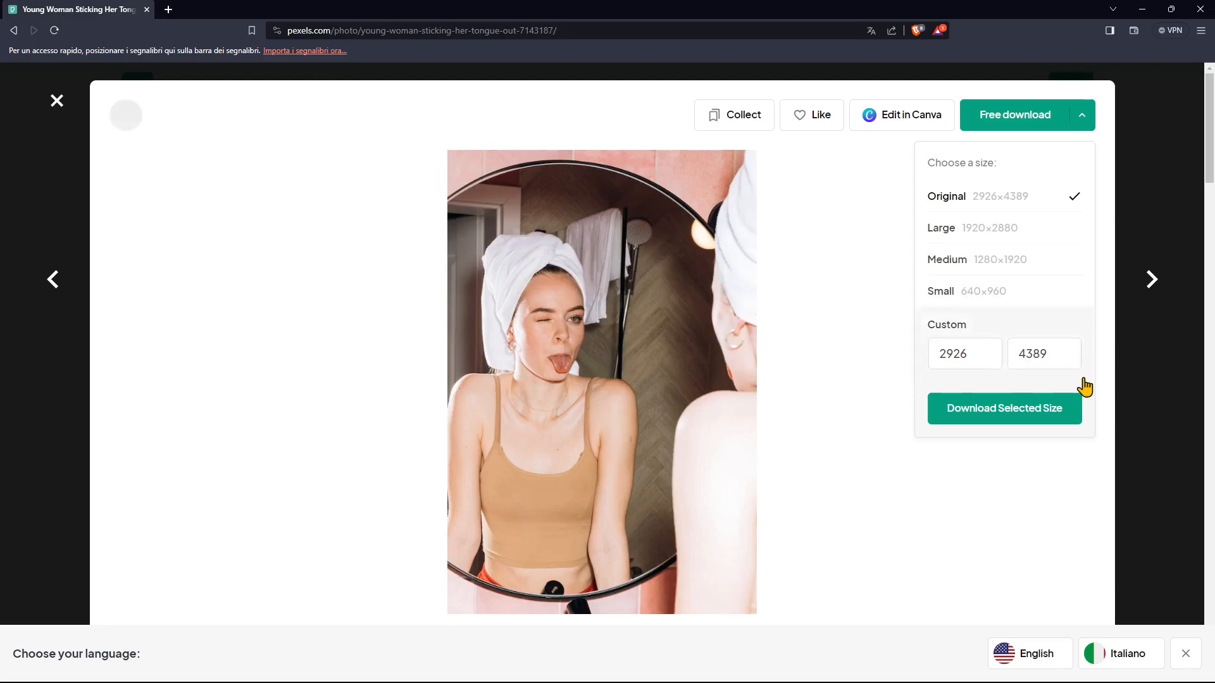
pyautogui.click(1168, 131)
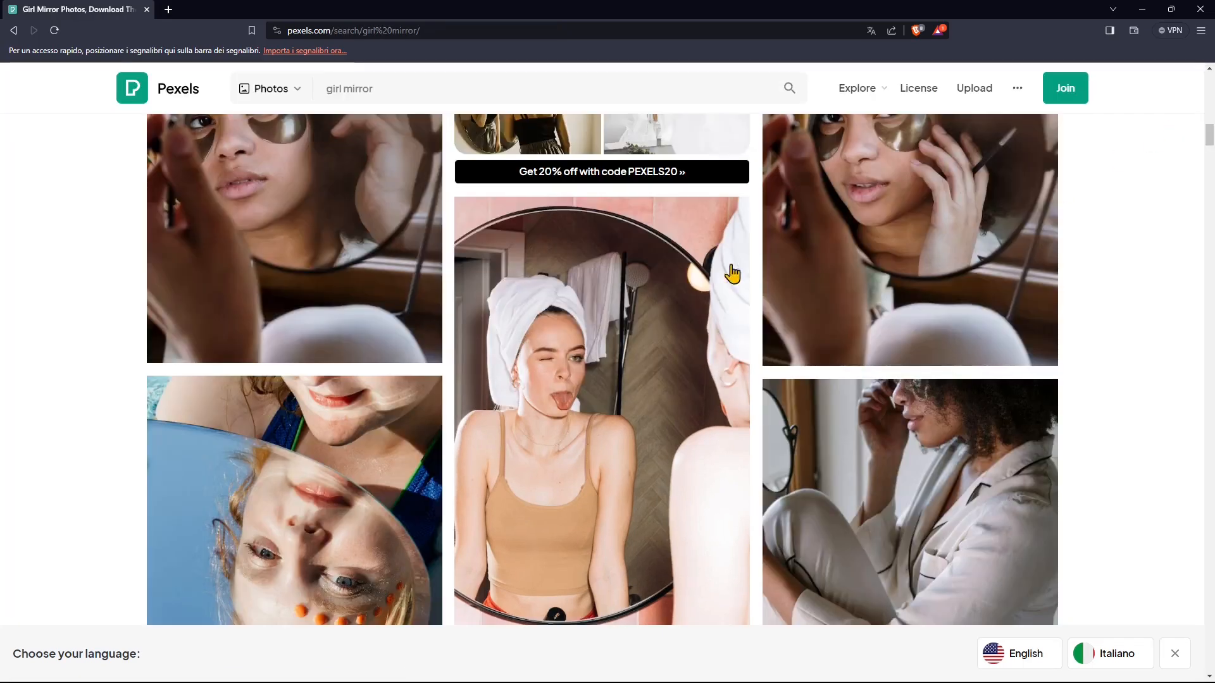
# - Reopen the Pexels photo of the winking woman in a towel and look through its page
pyautogui.scroll(-2, 719, 279)
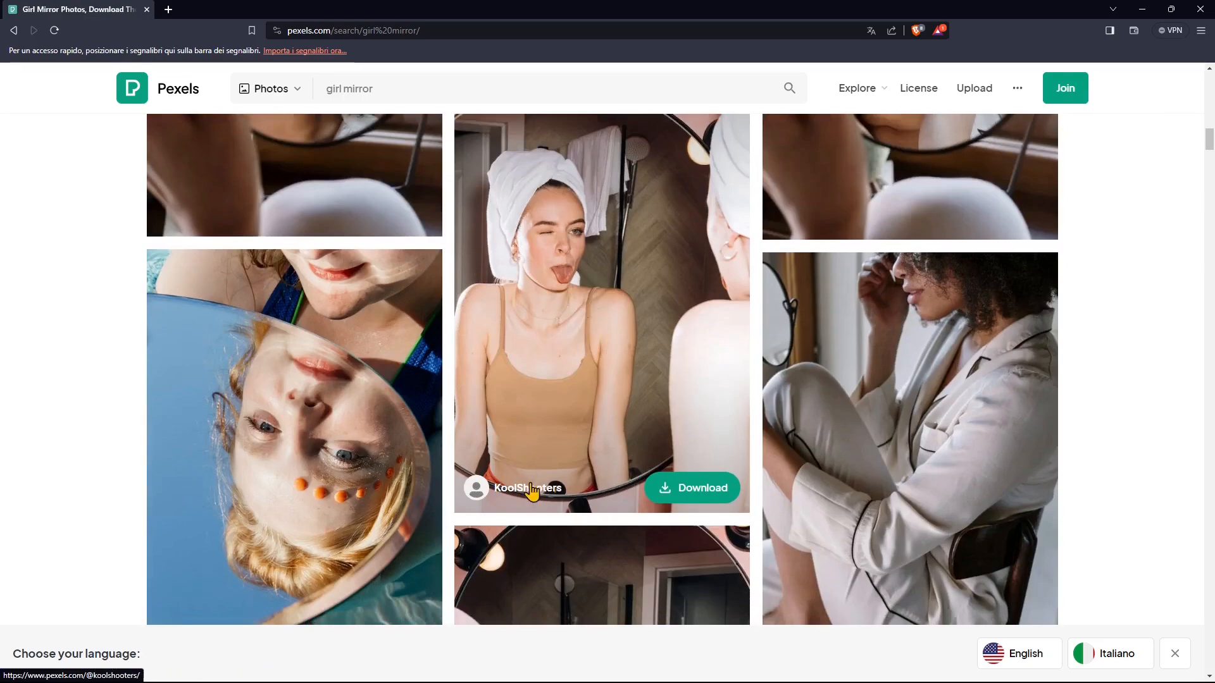
pyautogui.click(570, 422)
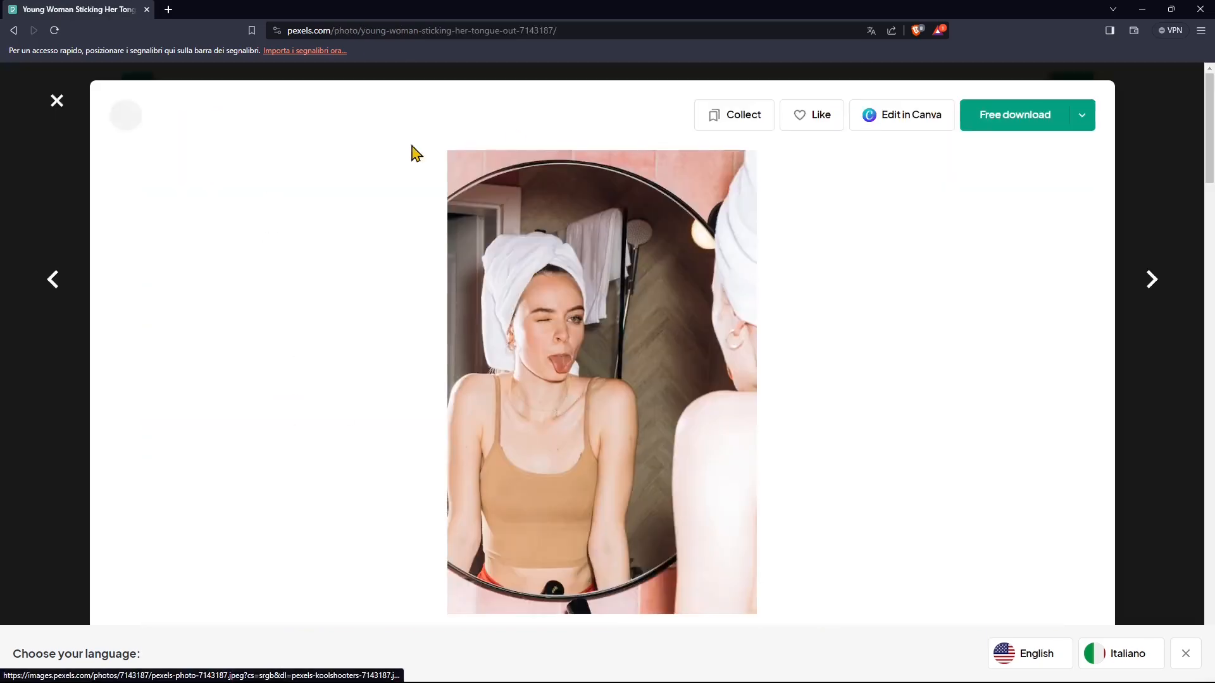
pyautogui.scroll(-6, 504, 420)
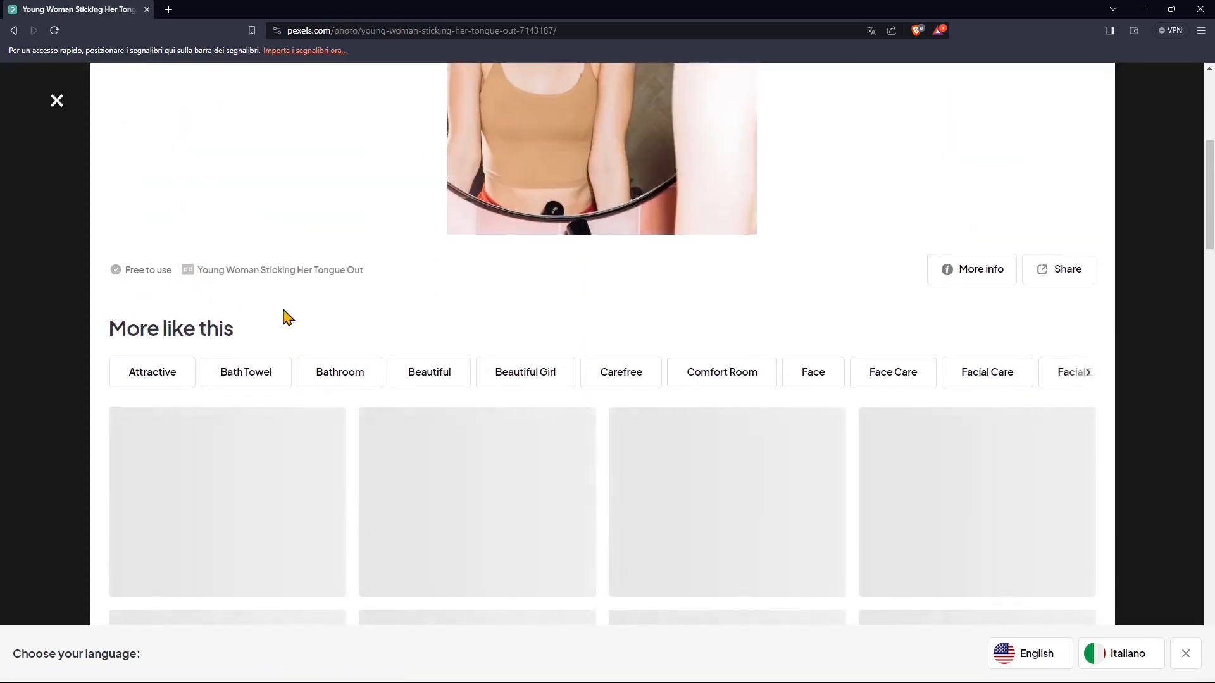
pyautogui.scroll(-3, 436, 365)
pyautogui.scroll(-3, 429, 437)
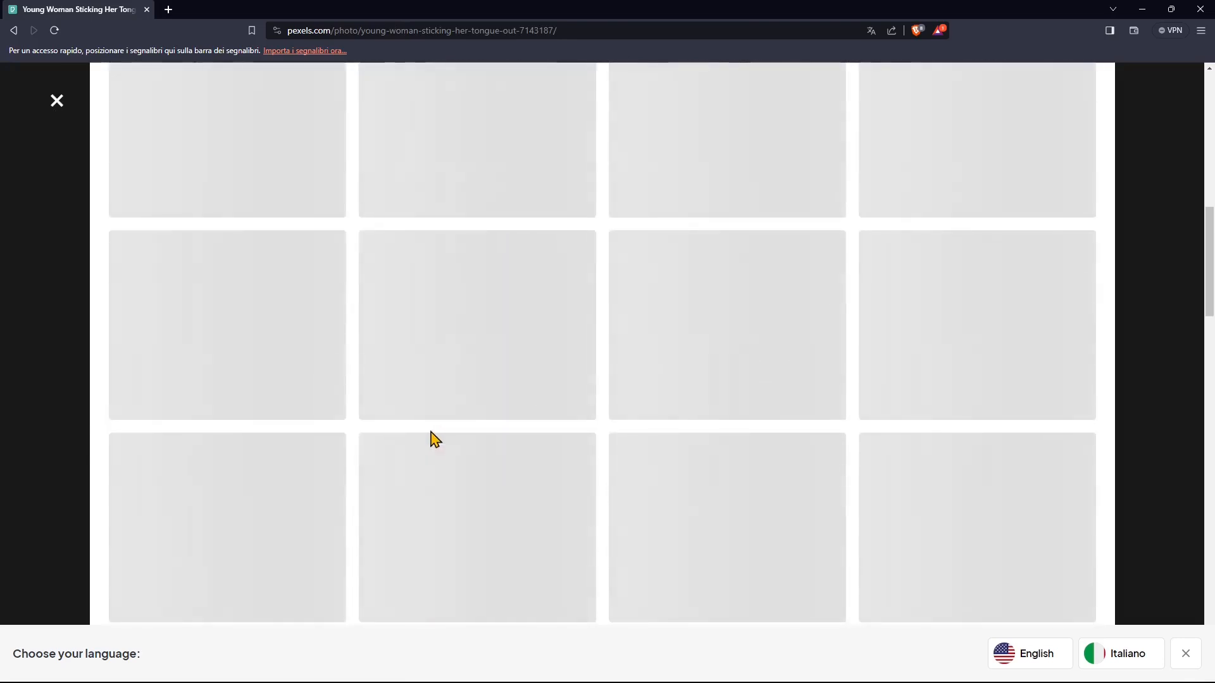
pyautogui.scroll(12, 491, 426)
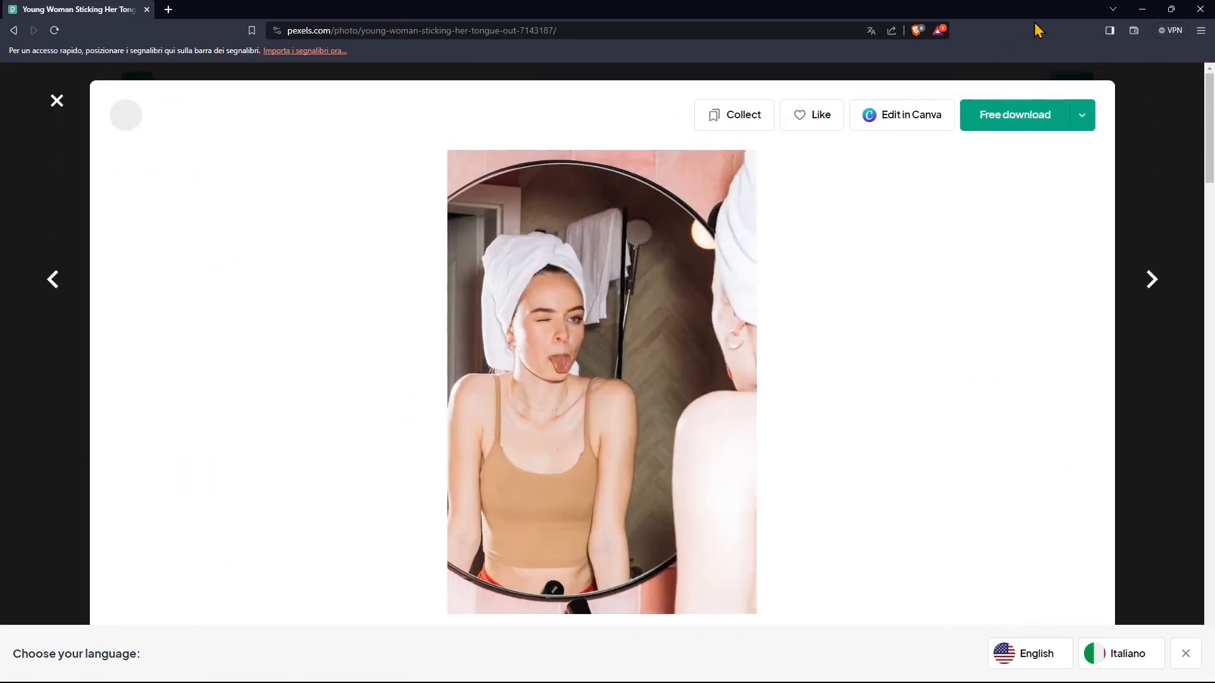
# - Switch to Photoshop and open pexels-koolshooters-7143187 from the Pexels folder inside the PHOTOSHOP folder
pyautogui.click(1142, 9)
pyautogui.click(28, 7)
pyautogui.click(38, 43)
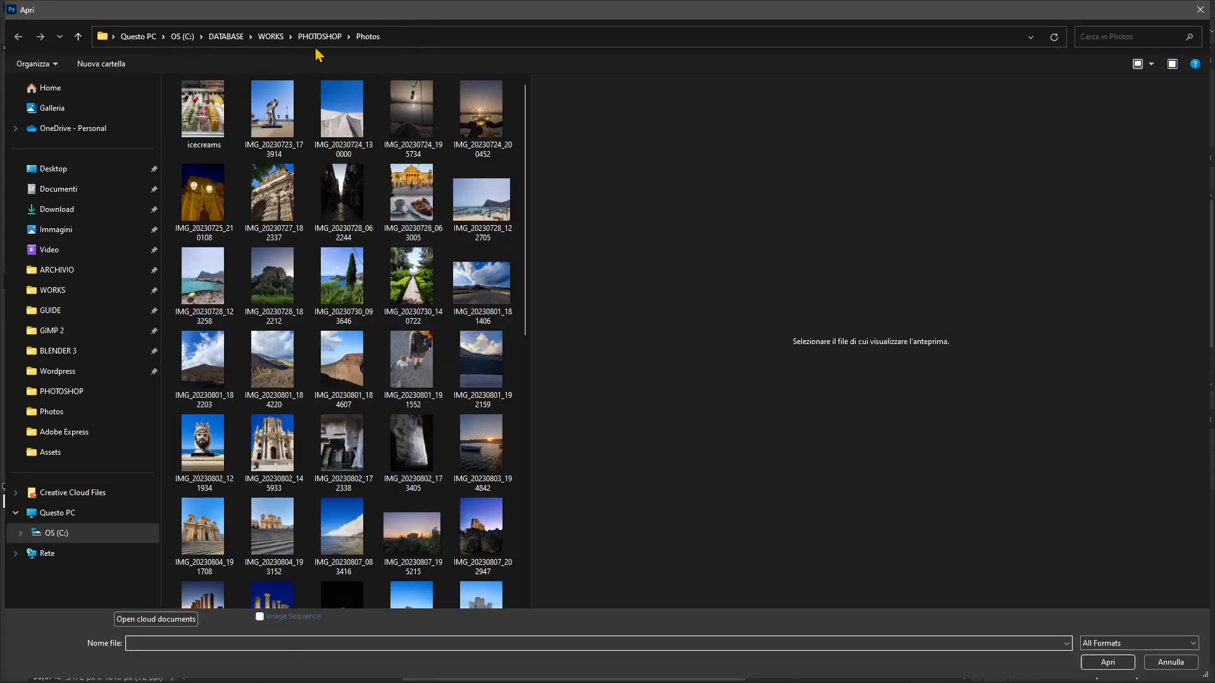
pyautogui.click(319, 36)
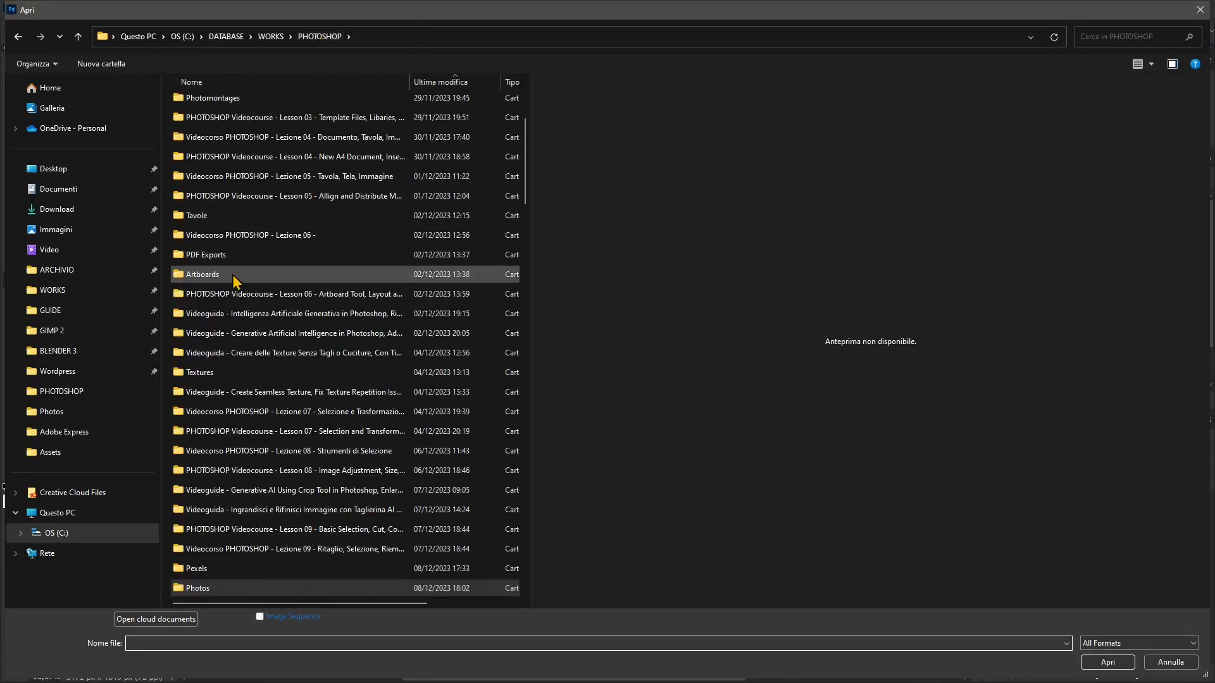
pyautogui.scroll(-1, 252, 441)
pyautogui.doubleClick(202, 511)
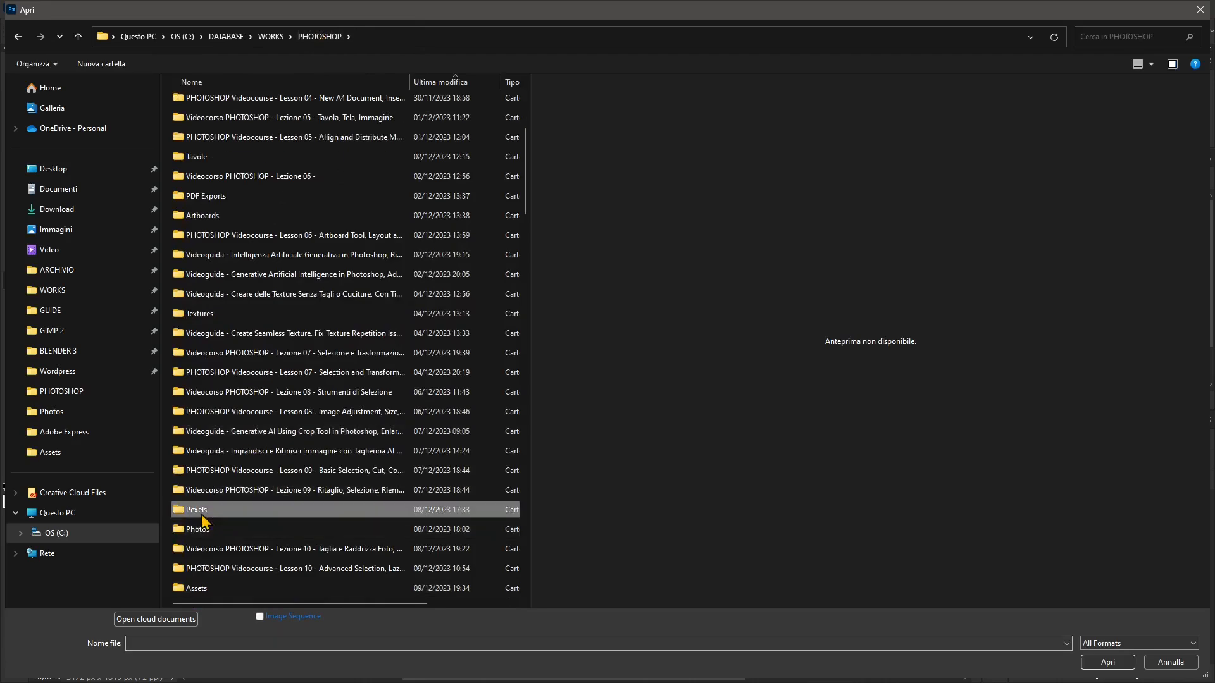
pyautogui.click(411, 135)
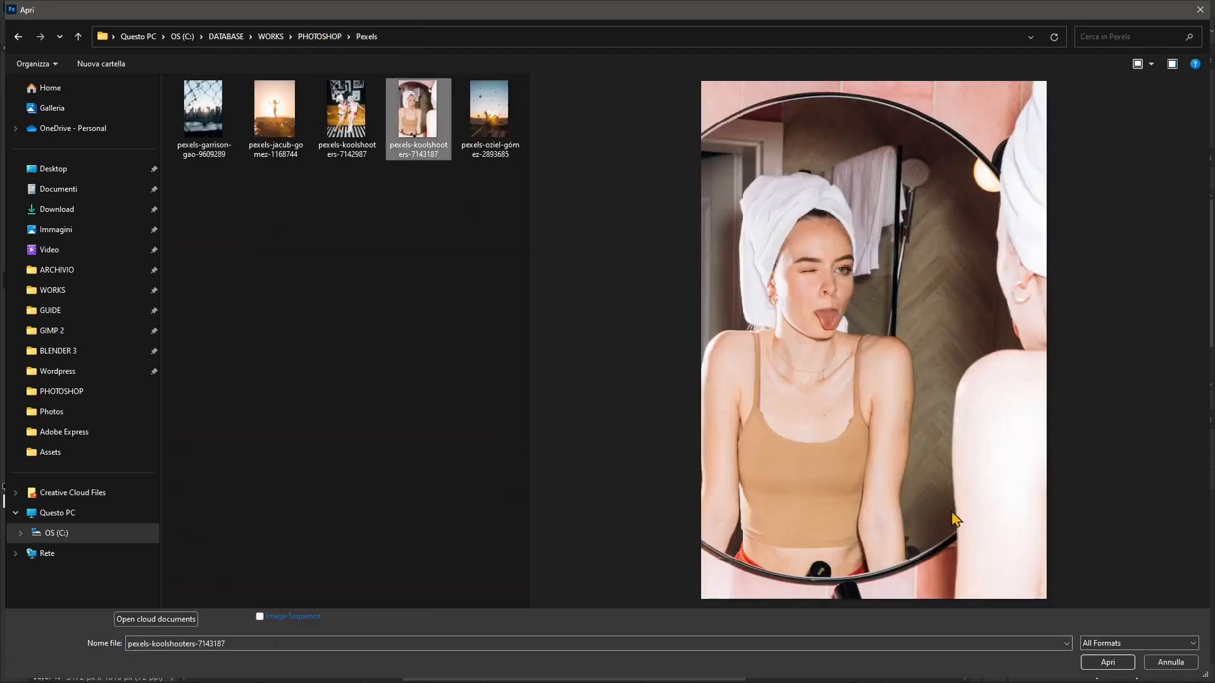
pyautogui.click(1107, 662)
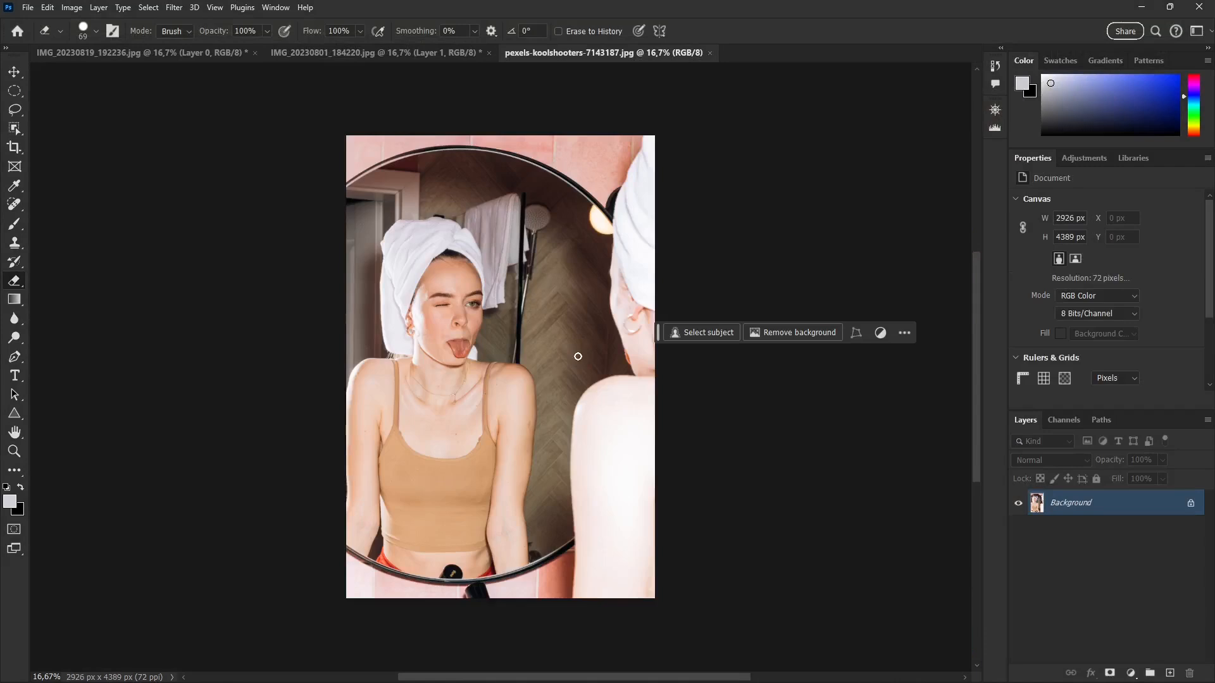
# - Remove the photo's background with the floating task bar moved beside the image, and undo back to the selection of the woman
pyautogui.moveTo(660, 340); pyautogui.dragTo(679, 400)
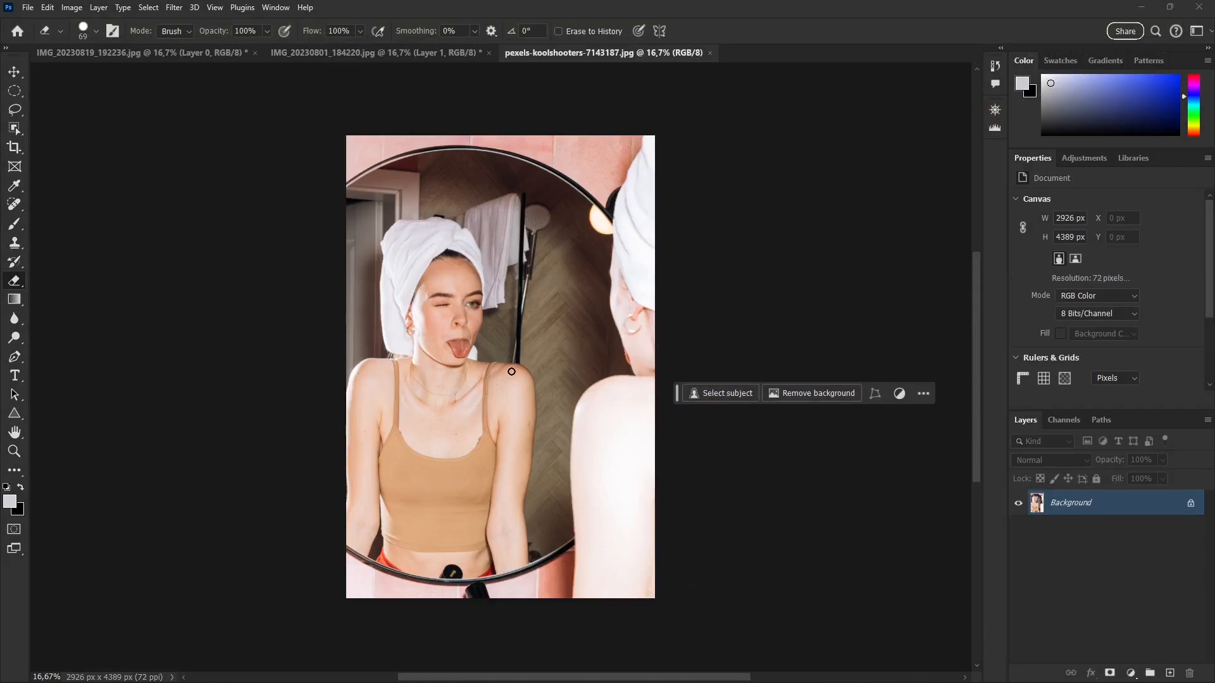
pyautogui.moveTo(676, 404)
pyautogui.mouseDown()
pyautogui.moveTo(684, 306)
pyautogui.moveTo(679, 386)
pyautogui.mouseUp()
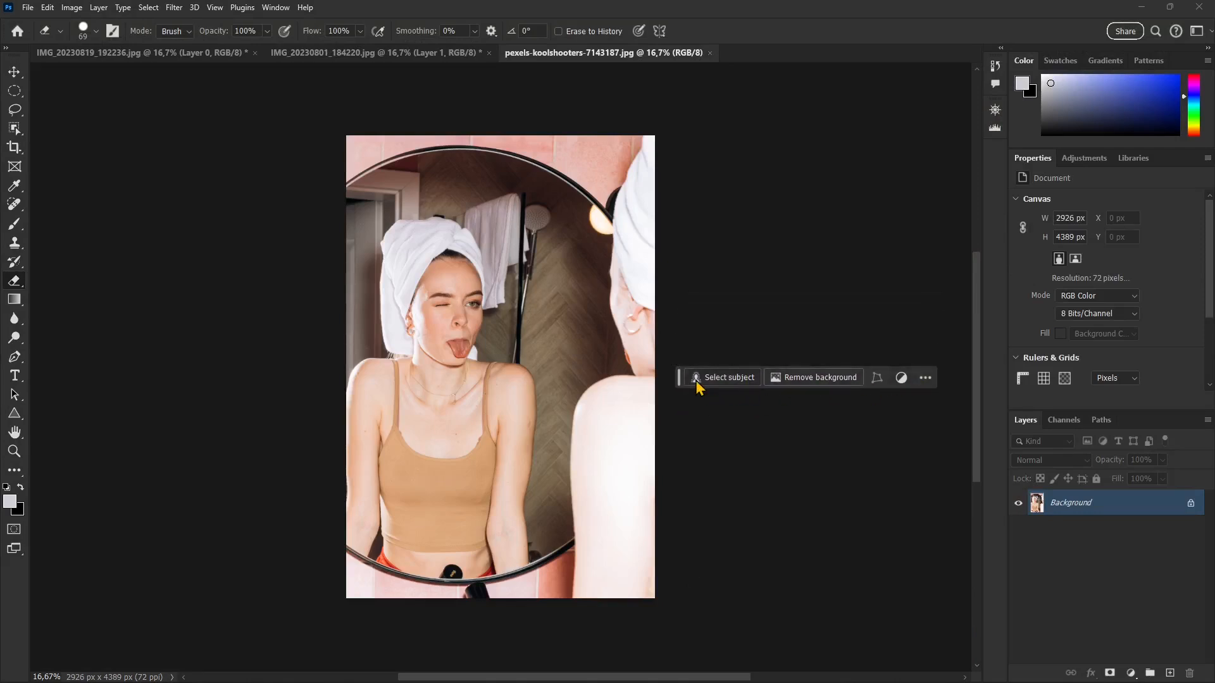
pyautogui.click(819, 379)
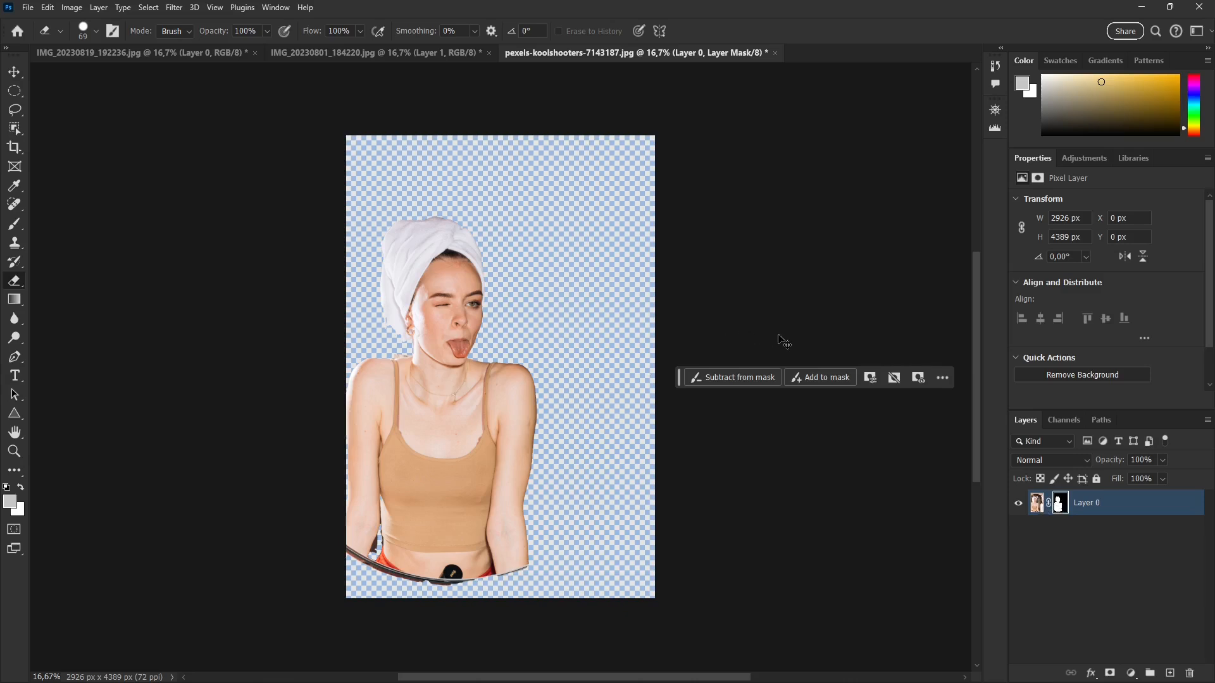
pyautogui.hotkey('ctrl', 'z')
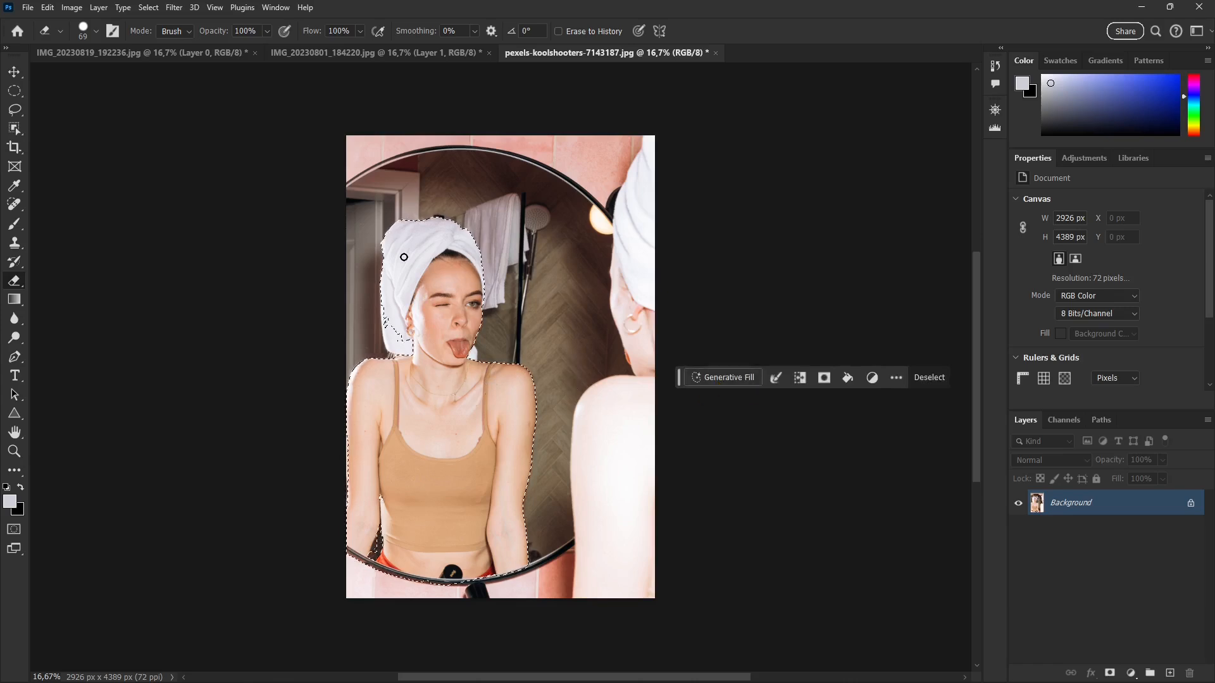
# - Add the missing part of the towel beside the woman's ear to the selection with the Quick Selection Tool
pyautogui.scroll(2, 391, 379)
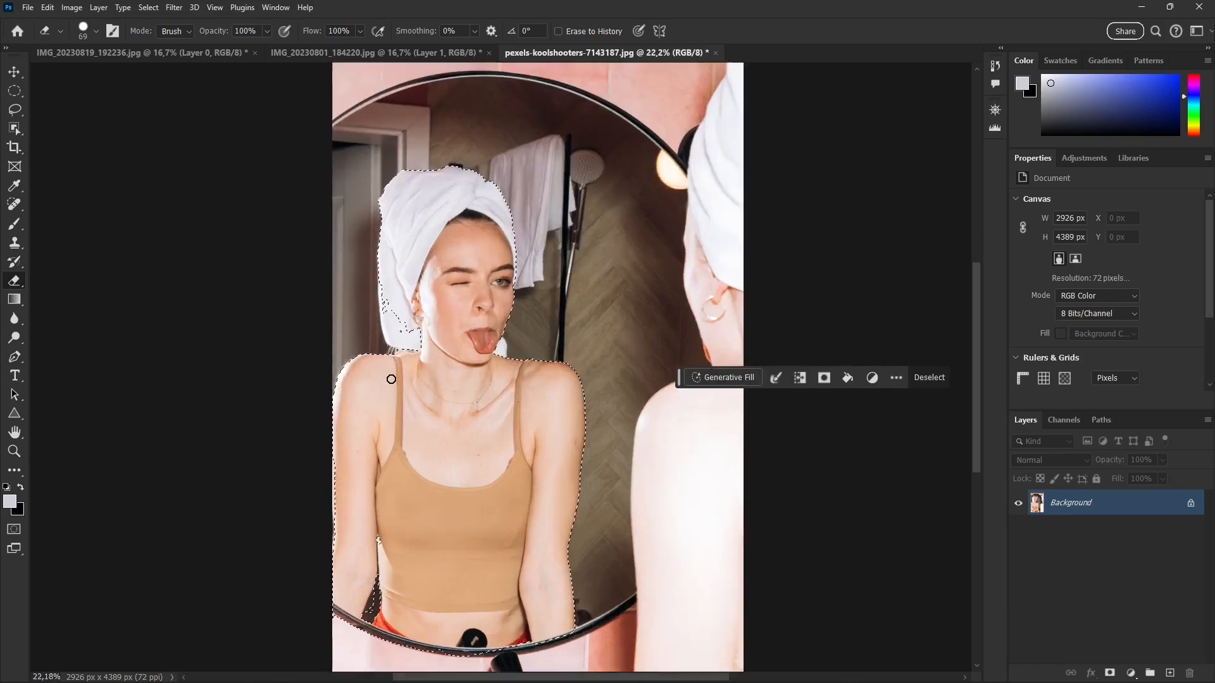
pyautogui.scroll(1, 391, 379)
pyautogui.scroll(-2, 402, 315)
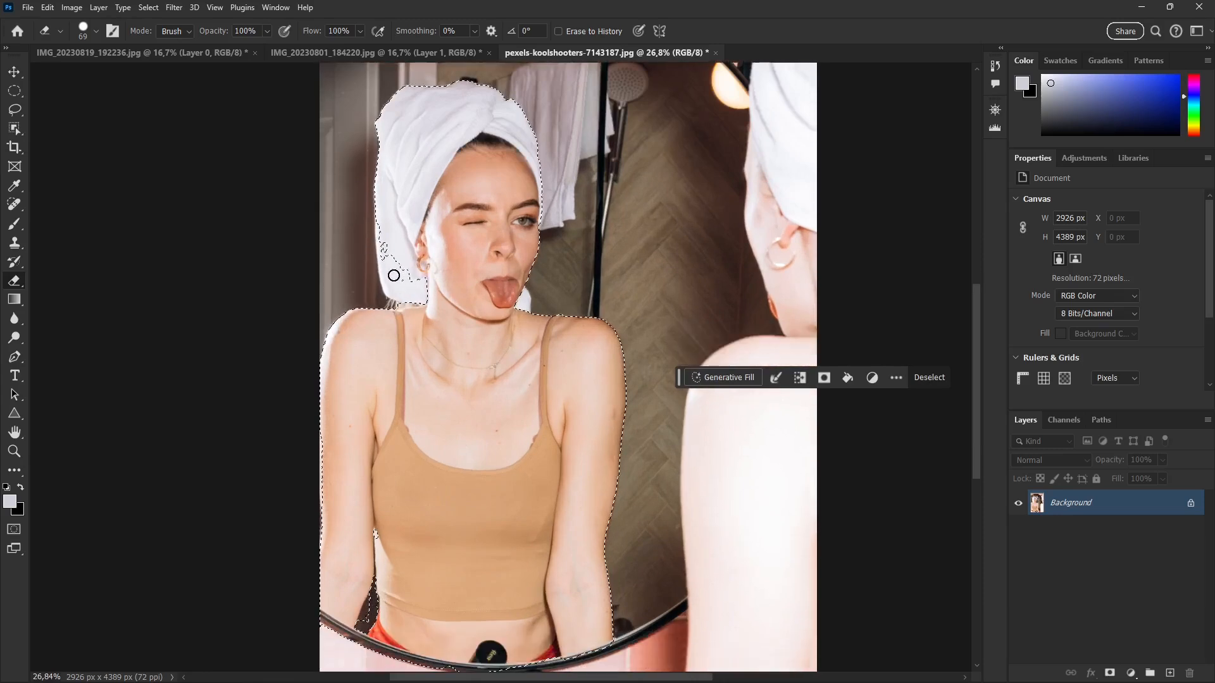
pyautogui.scroll(-1, 395, 273)
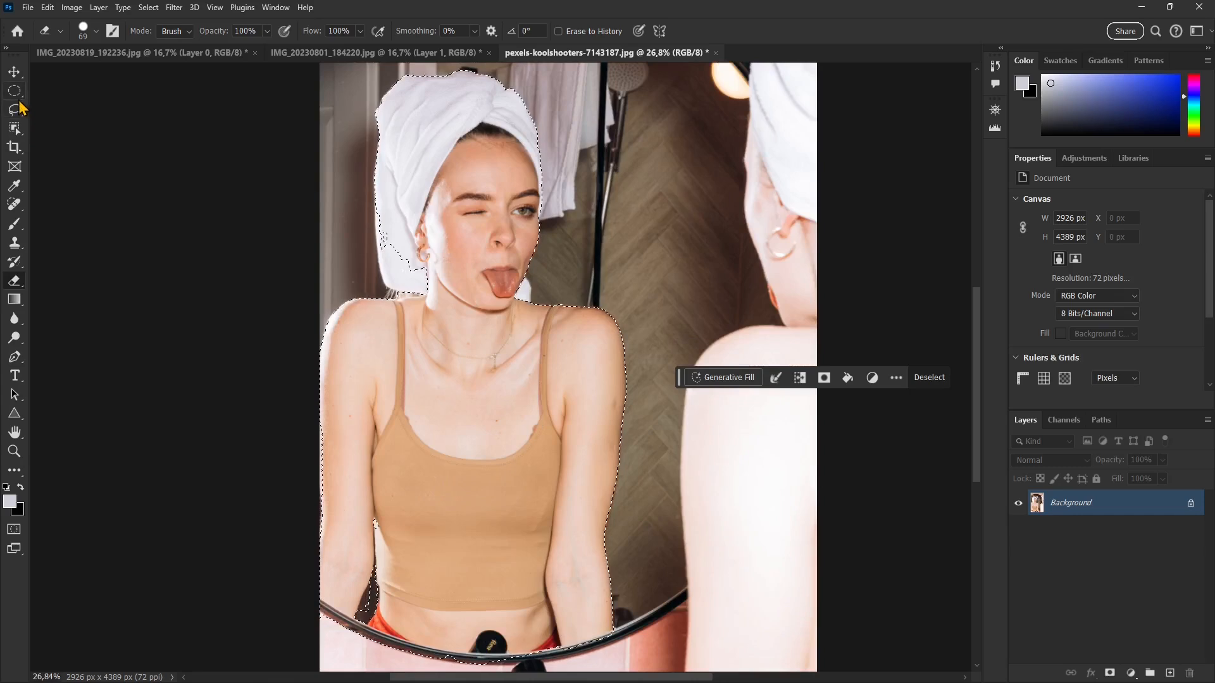
pyautogui.click(15, 128)
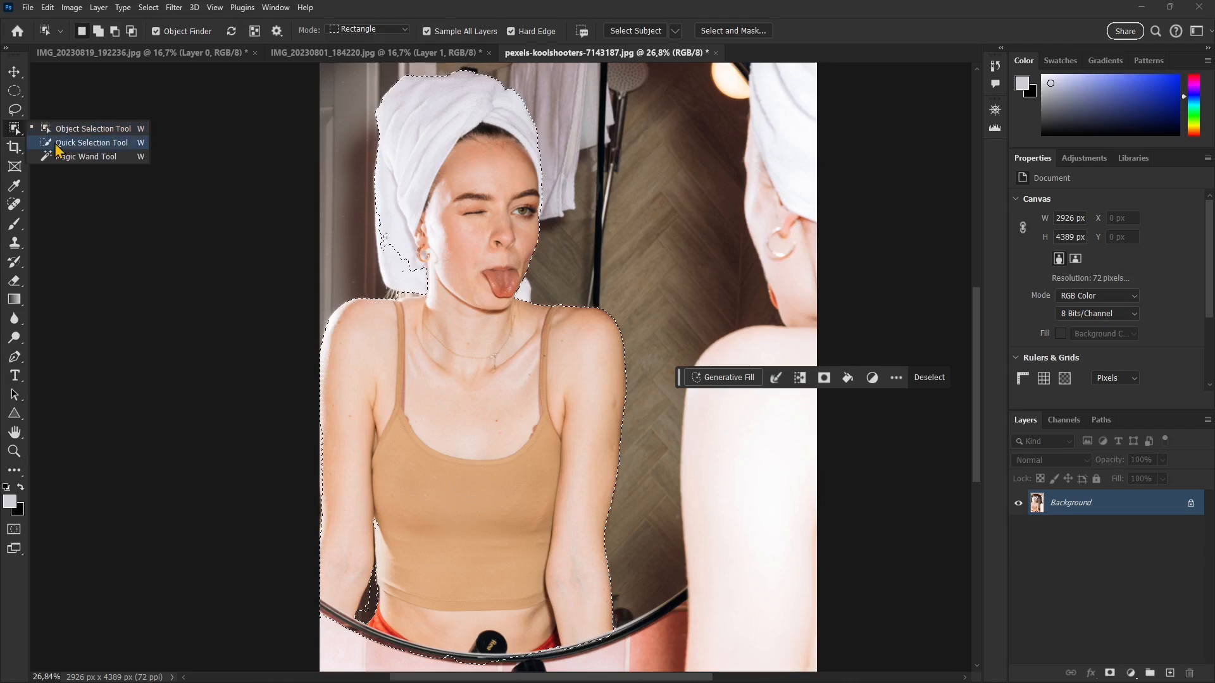
pyautogui.click(85, 143)
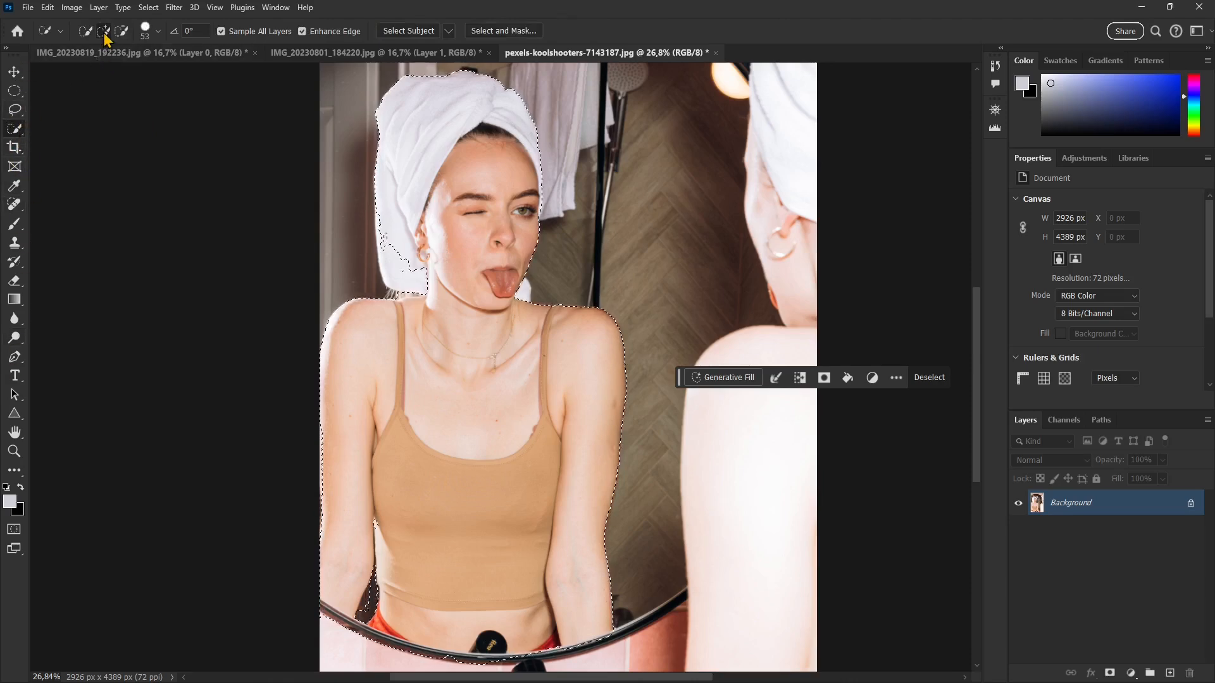
pyautogui.moveTo(399, 272); pyautogui.dragTo(388, 264)
# - Subtract the dark gap between the arm and torso from the selection and add the missing edge of the tan top
pyautogui.scroll(-3, 513, 466)
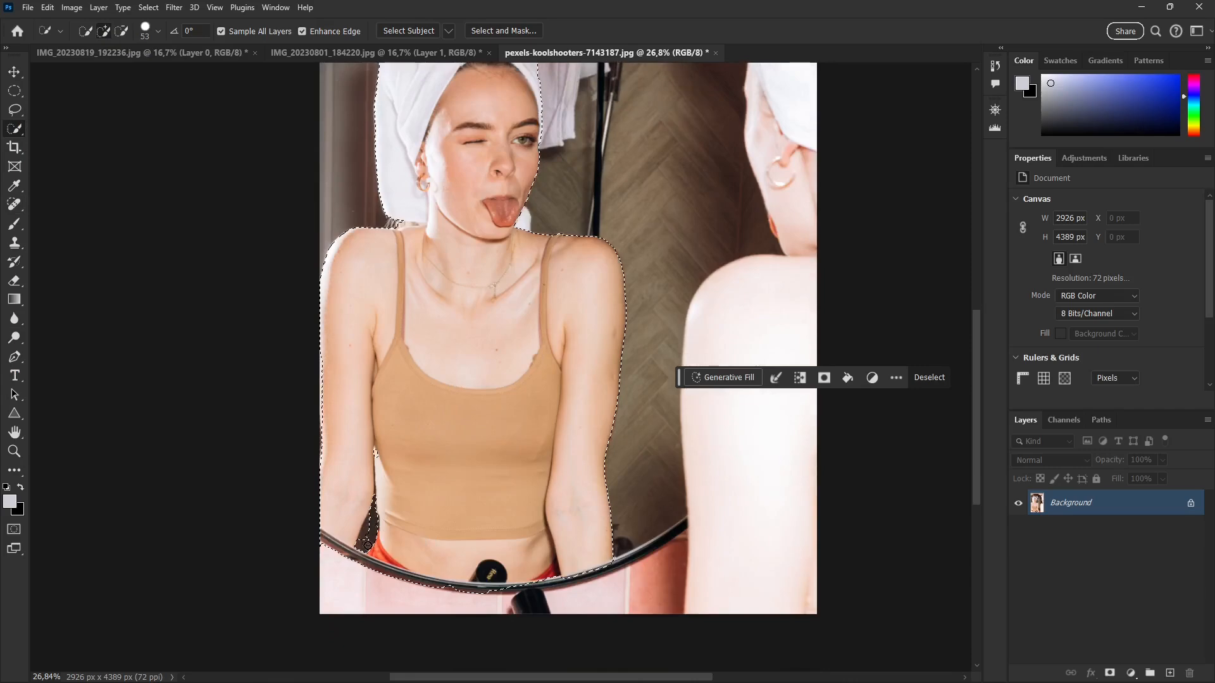
pyautogui.scroll(3, 381, 544)
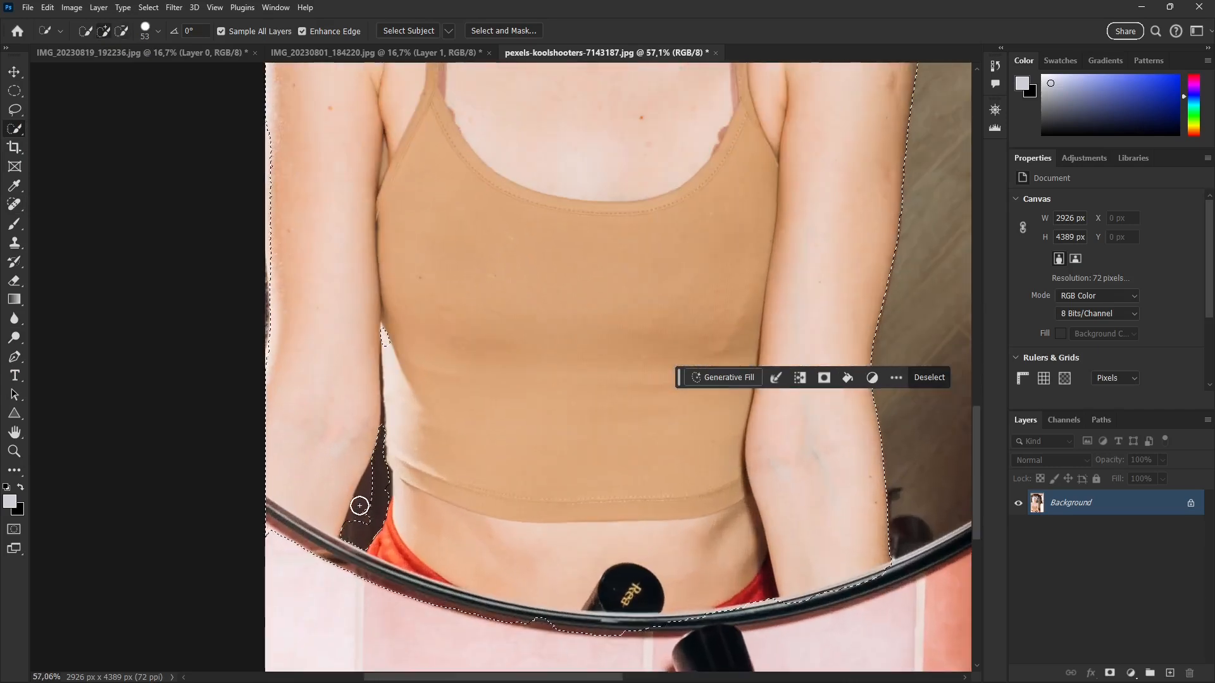
pyautogui.click(123, 32)
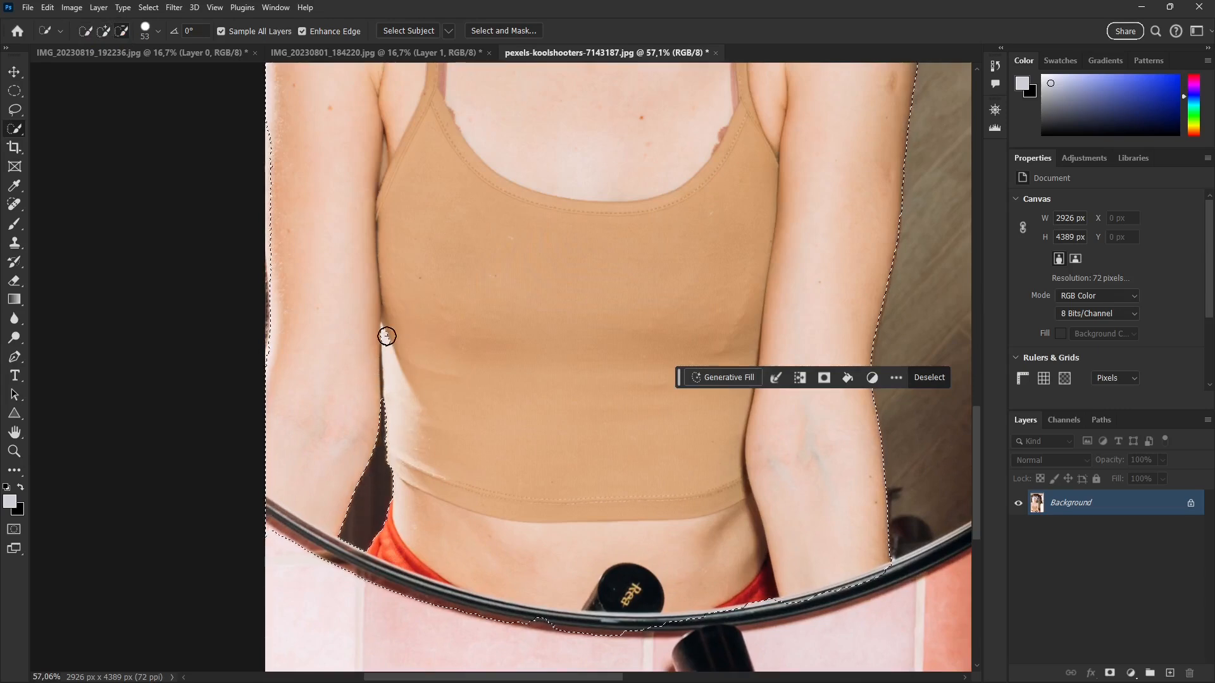
pyautogui.click(103, 31)
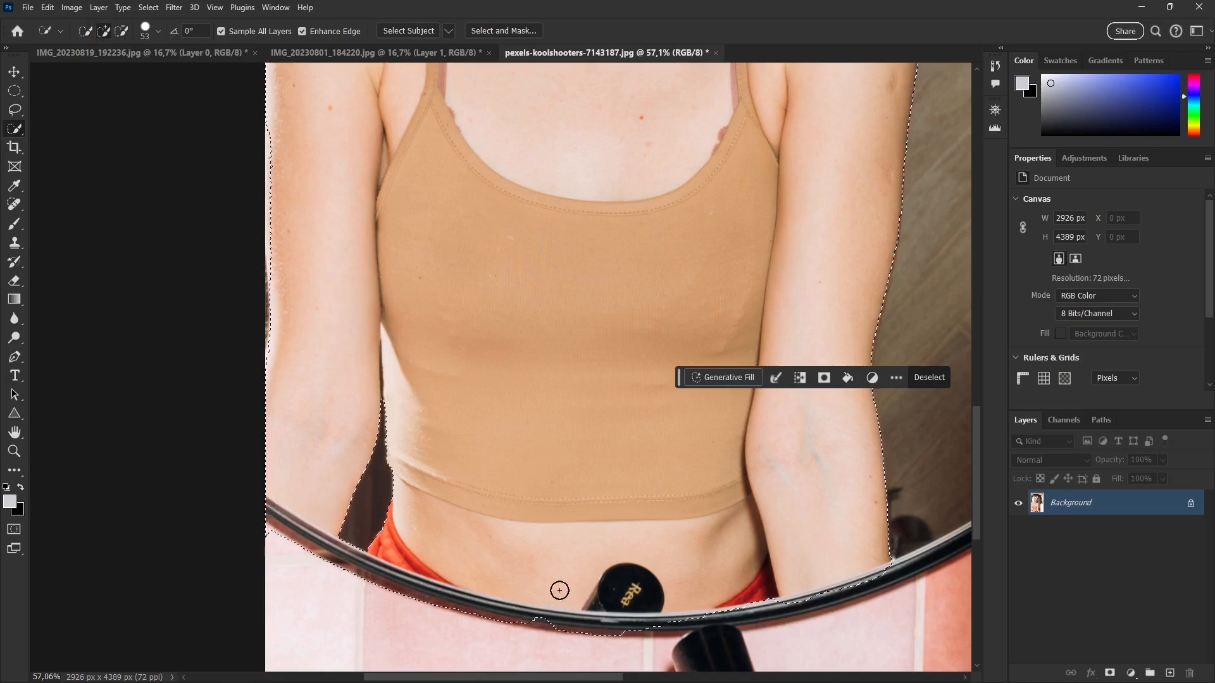
pyautogui.scroll(-1, 439, 592)
pyautogui.scroll(-4, 439, 592)
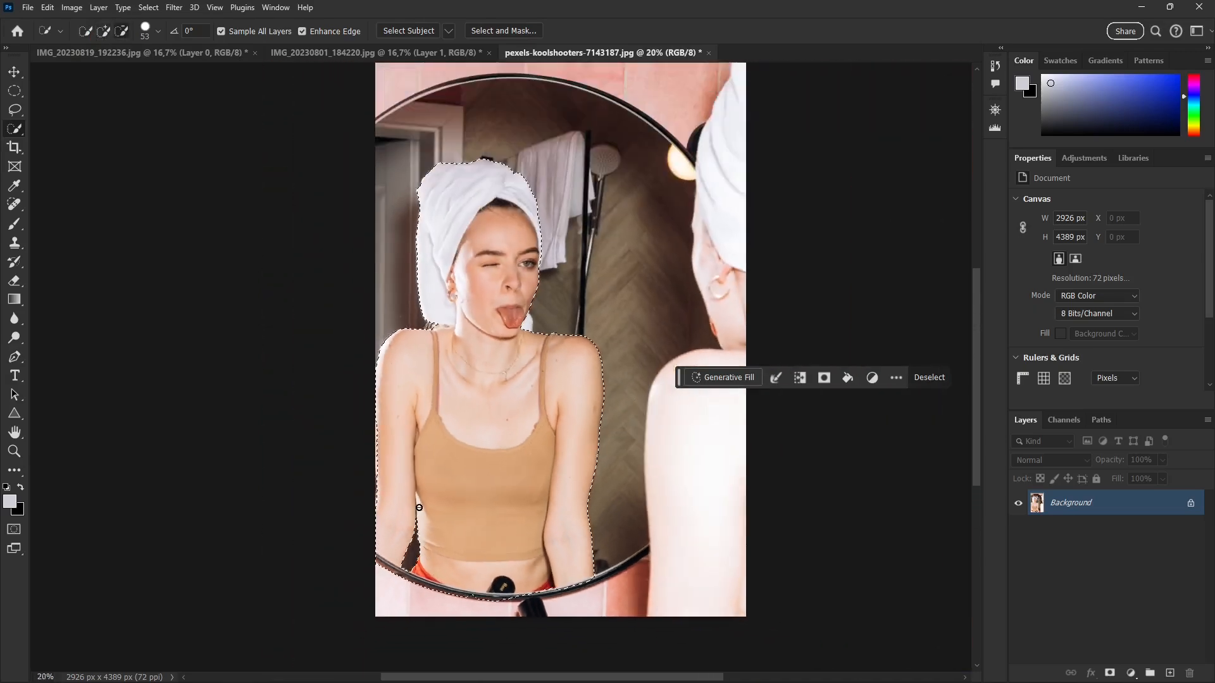
pyautogui.scroll(1, 436, 360)
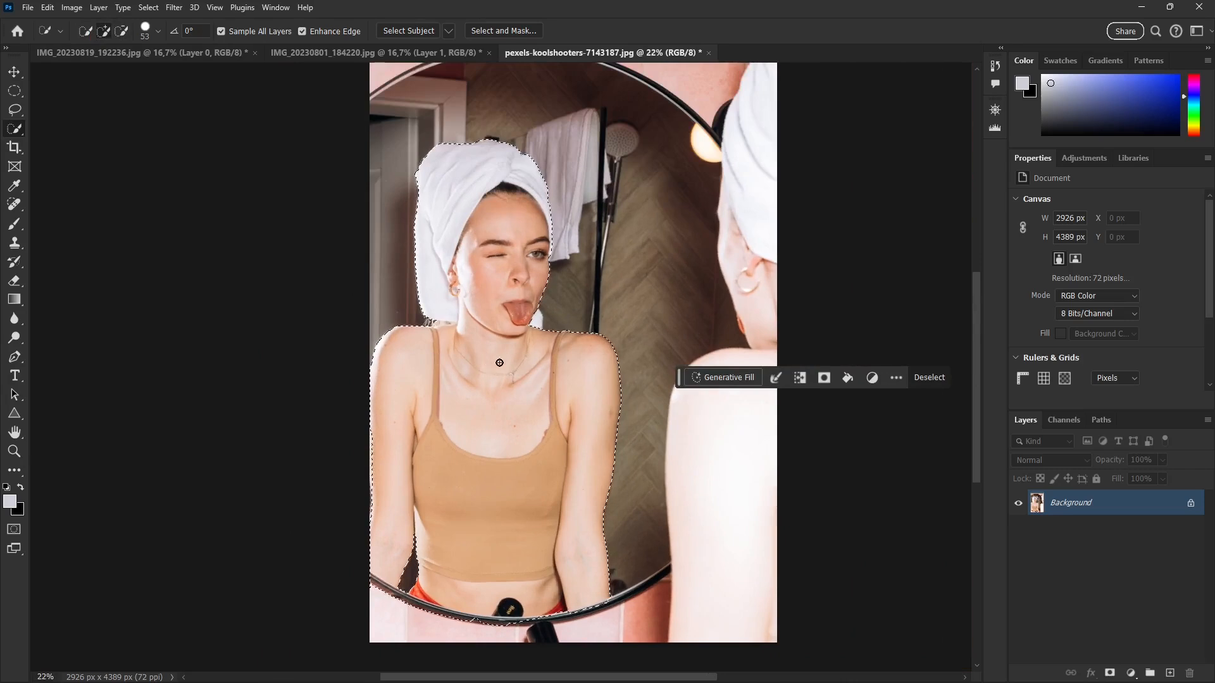
# - Convert the Background into the editable Layer 0 and create a layer mask from the woman's selection
pyautogui.doubleClick(1126, 506)
pyautogui.click(716, 182)
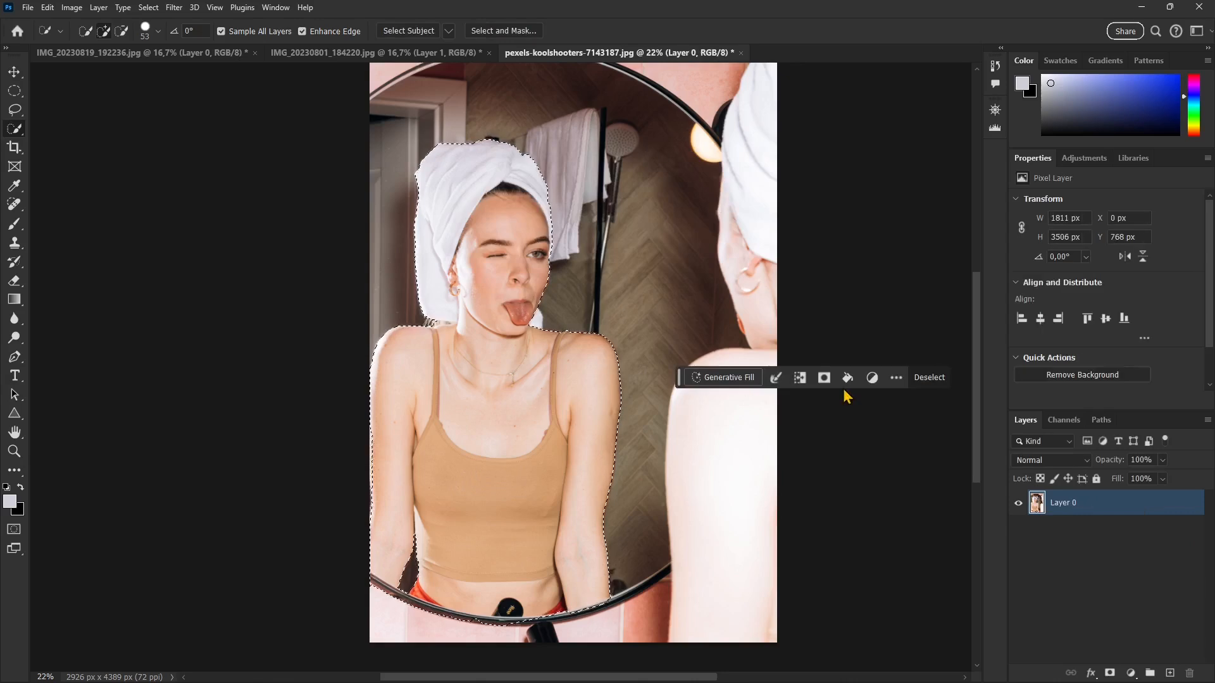
pyautogui.click(824, 378)
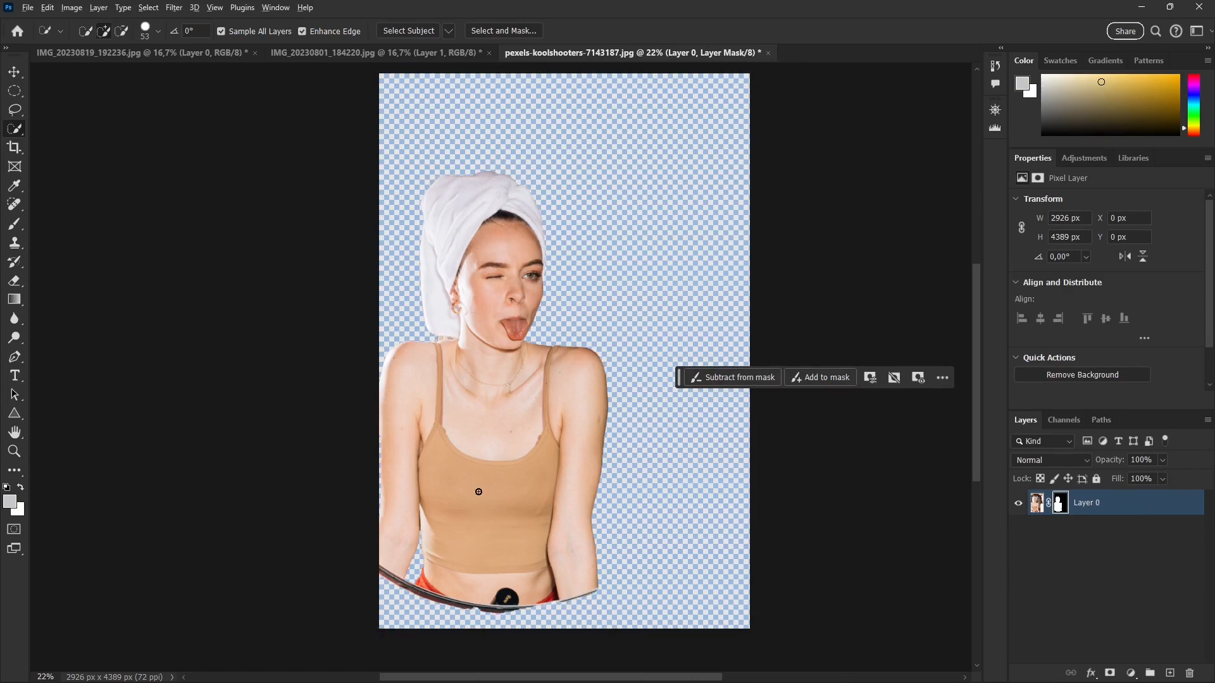
pyautogui.scroll(-2, 576, 392)
pyautogui.scroll(1, 598, 438)
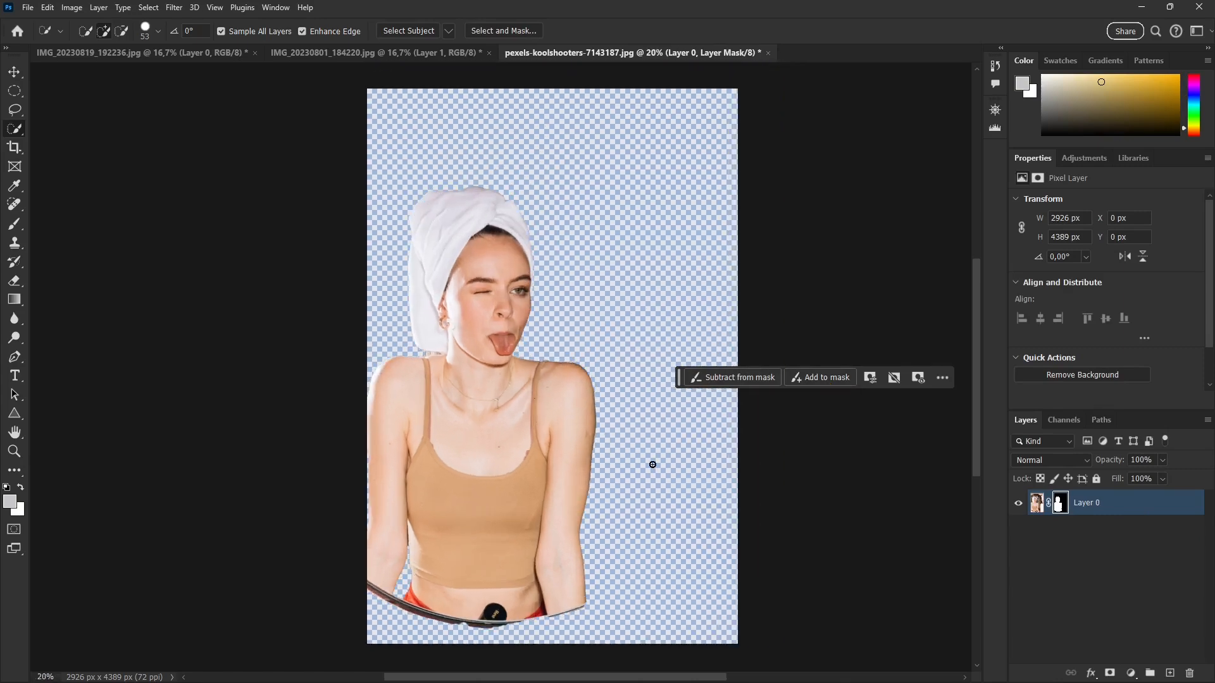
pyautogui.scroll(1, 658, 576)
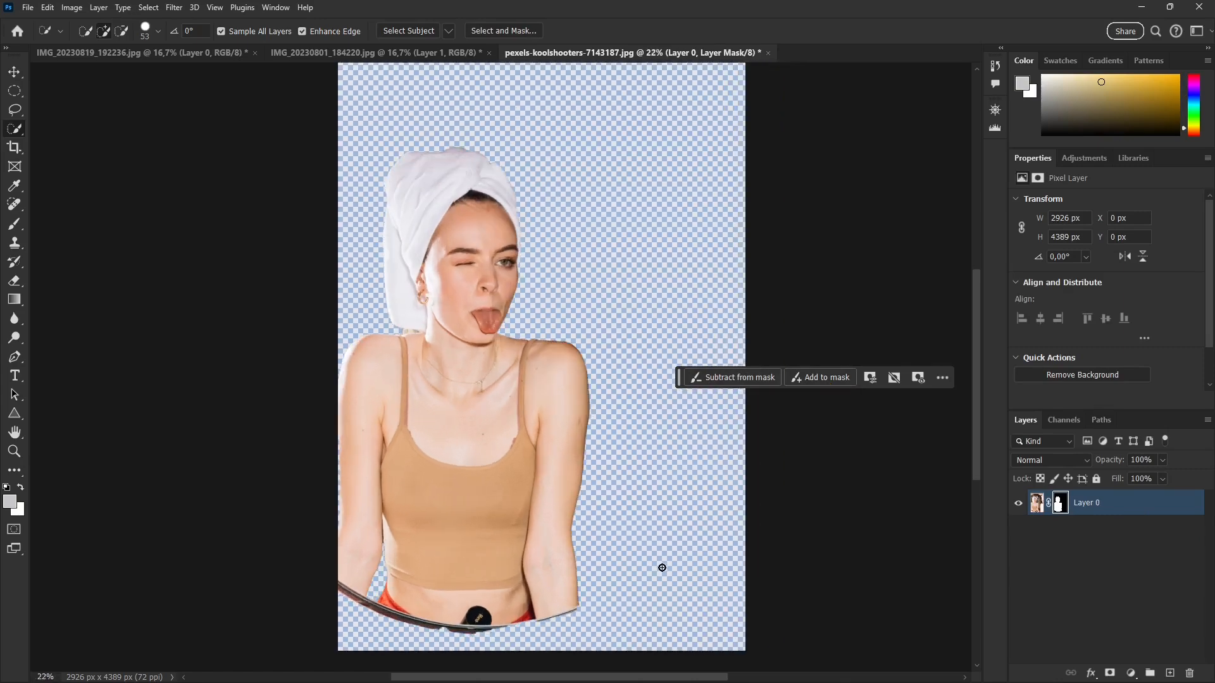
pyautogui.scroll(-1, 661, 567)
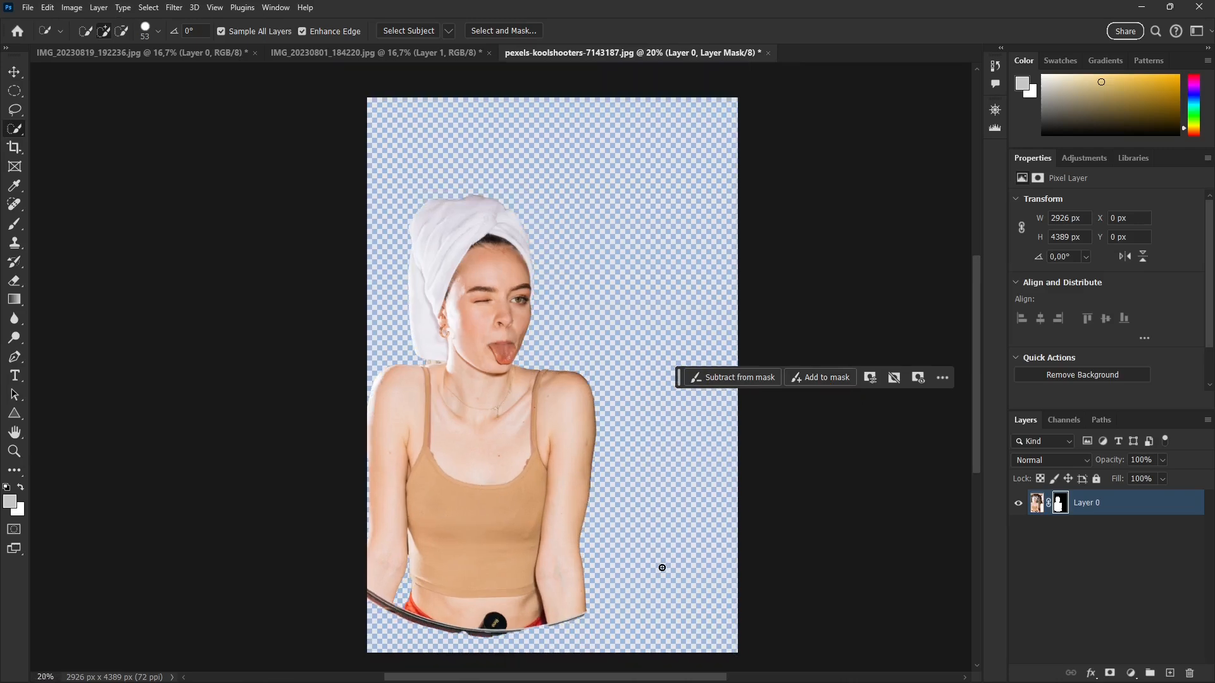
pyautogui.scroll(-1, 655, 568)
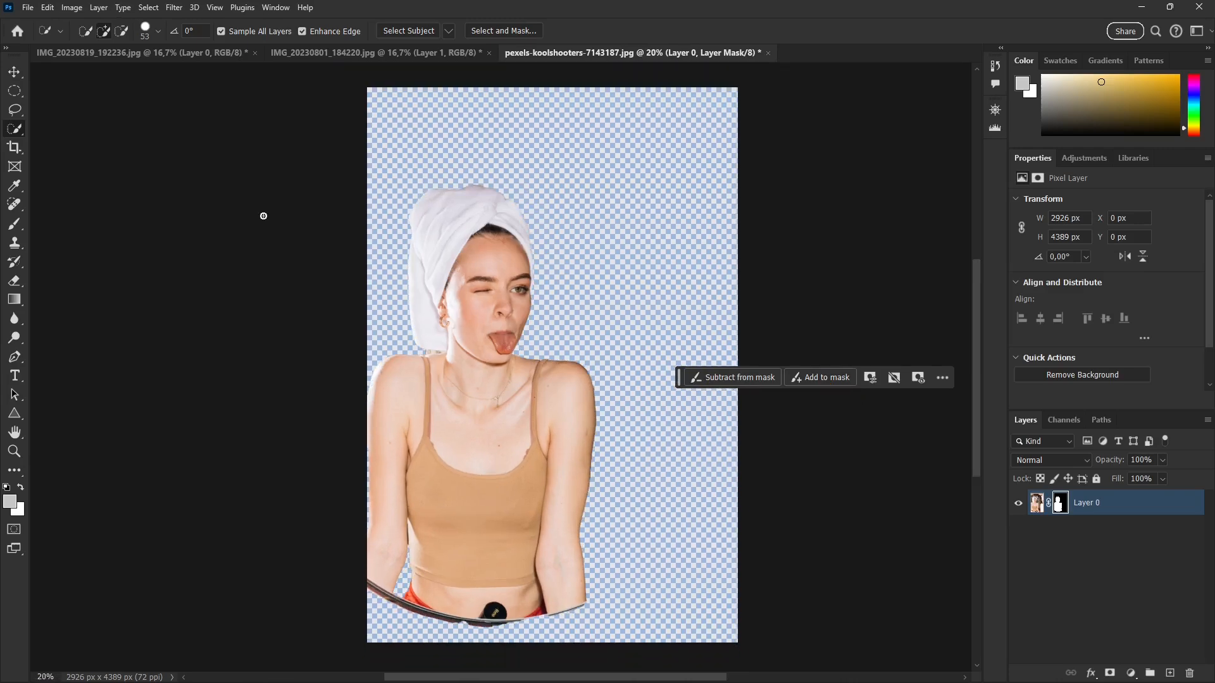